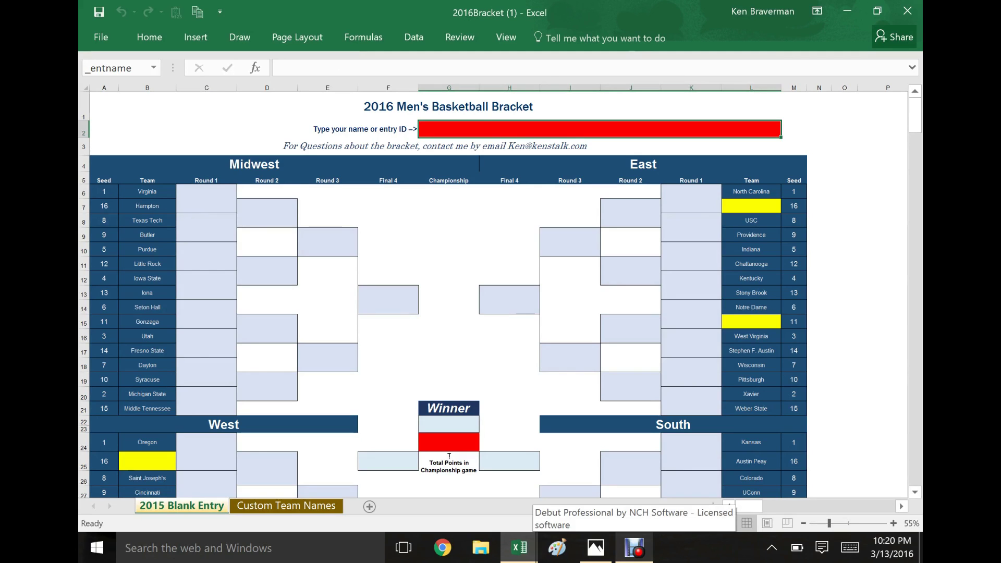
Step: View the EnableEditsnap.JPG image of the Protected View bar in Photos, then close it and return to the bracket workbook
{"action": "left_click", "coordinate": [596, 548]}
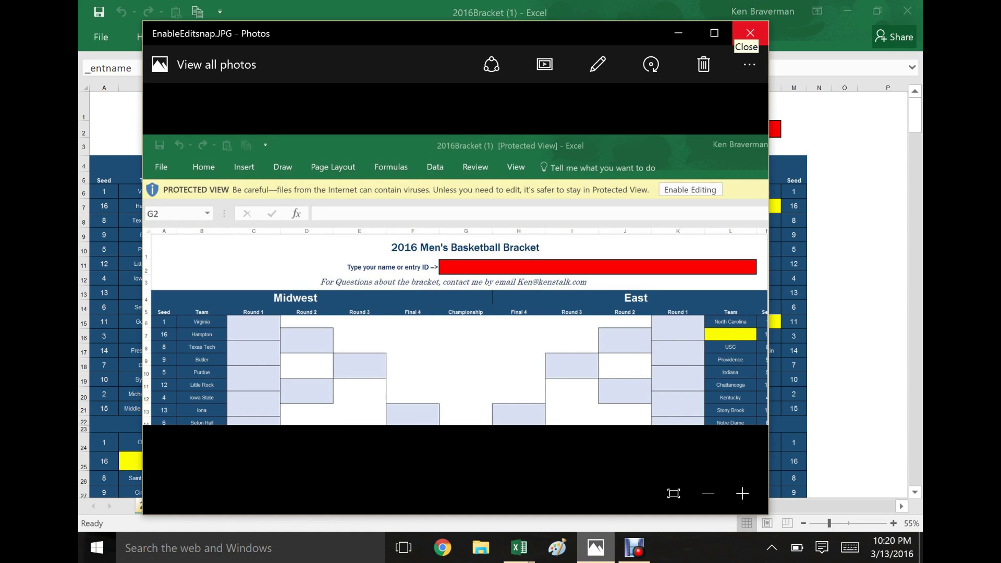
{"action": "left_click", "coordinate": [749, 33]}
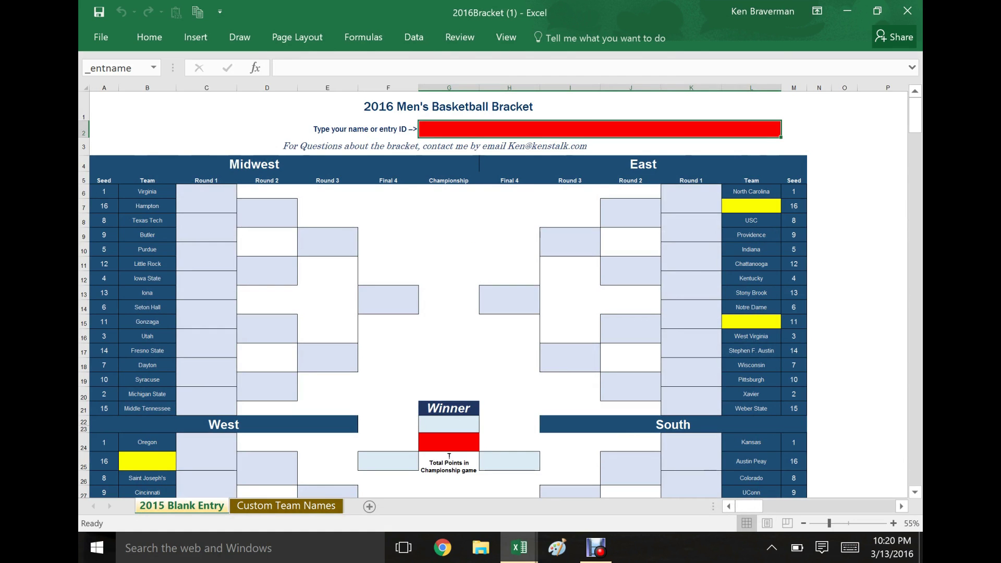
{"action": "scroll", "coordinate": [493, 295], "scroll_direction": "up", "scroll_amount": 2}
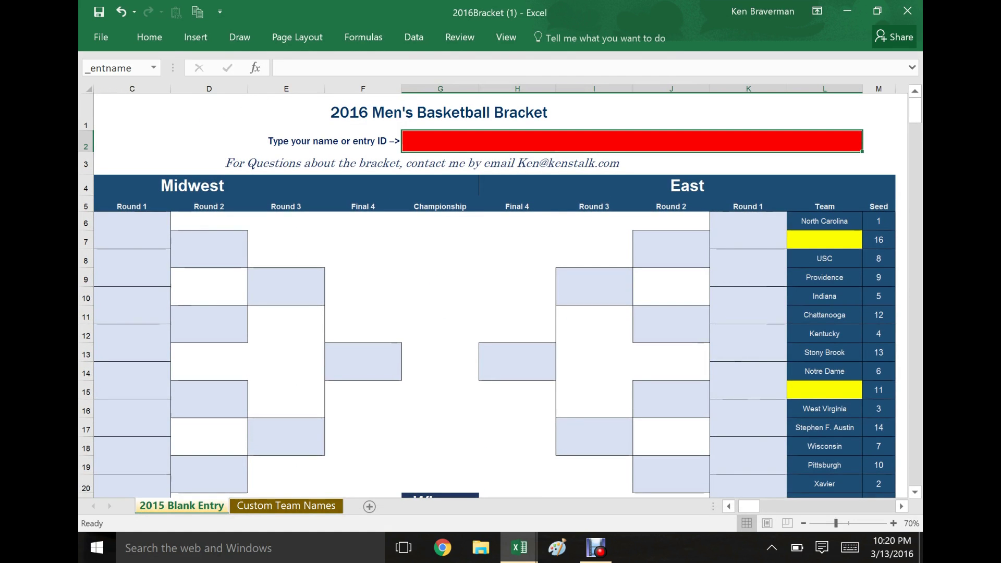
{"action": "scroll", "coordinate": [767, 522], "scroll_direction": "down", "scroll_amount": 1}
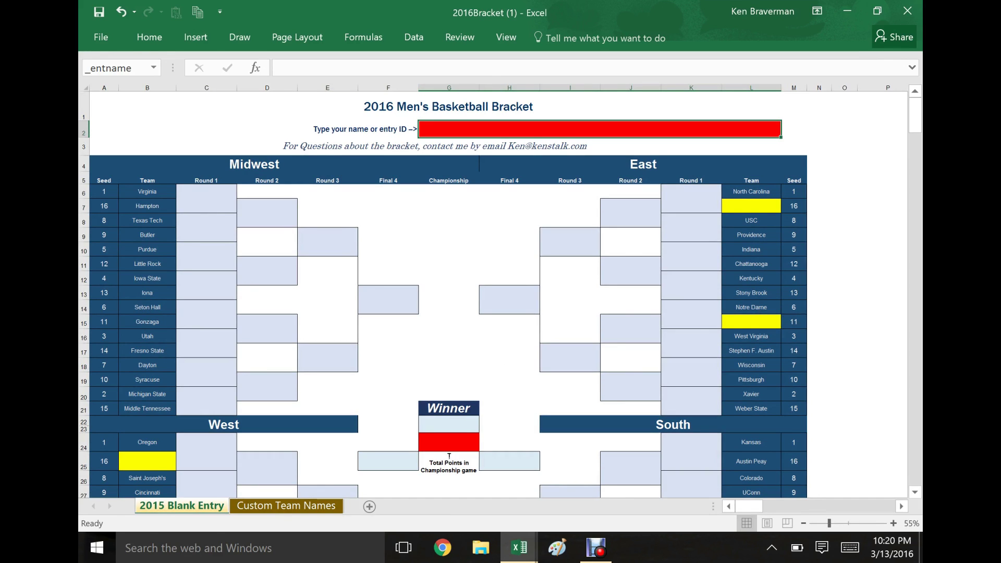
Step: Look at the Unprotect Sheet command and the Custom Team Names sheet, then return to the 2015 Blank Entry sheet
{"action": "left_click", "coordinate": [459, 37]}
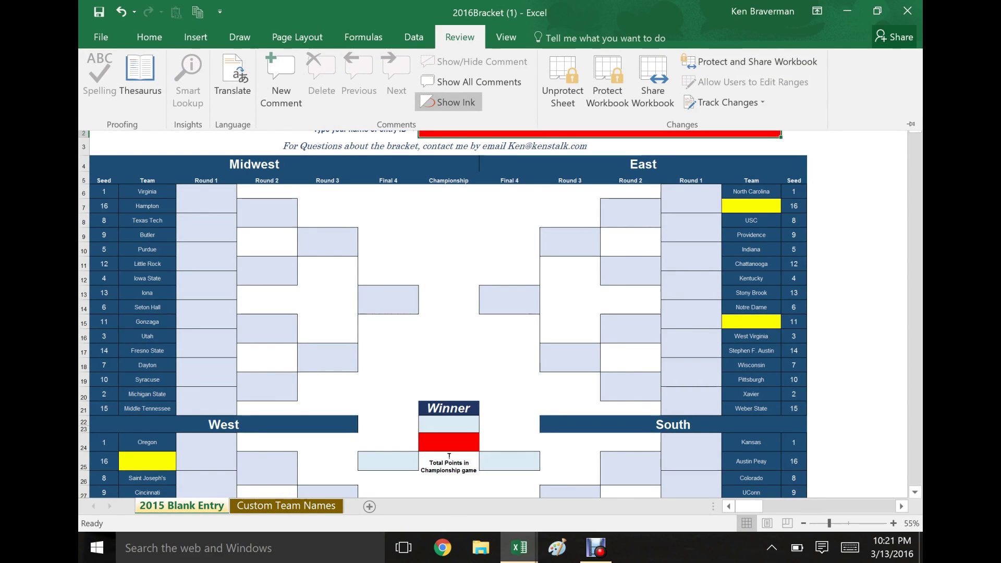
{"action": "left_click", "coordinate": [563, 84]}
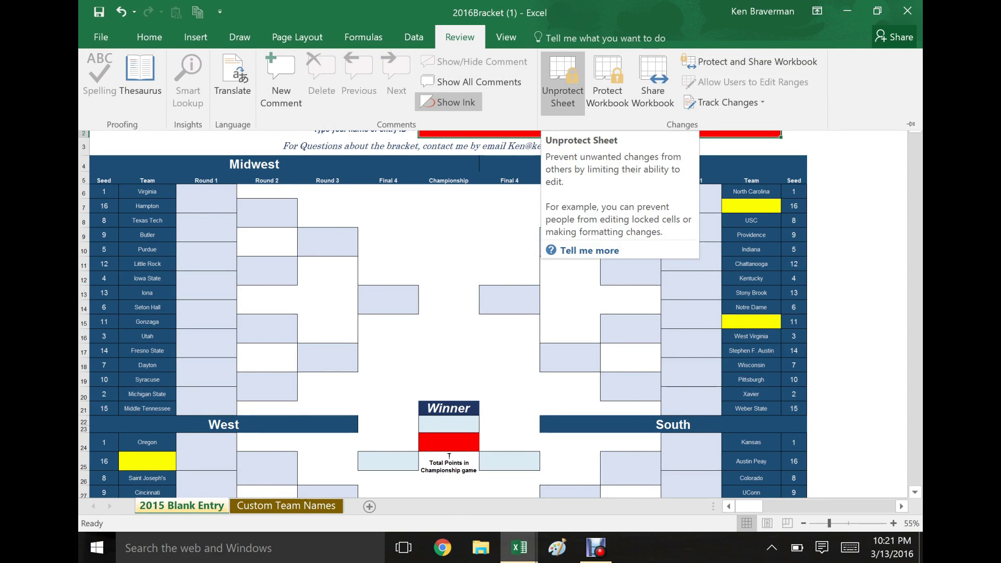
{"action": "left_click", "coordinate": [286, 506]}
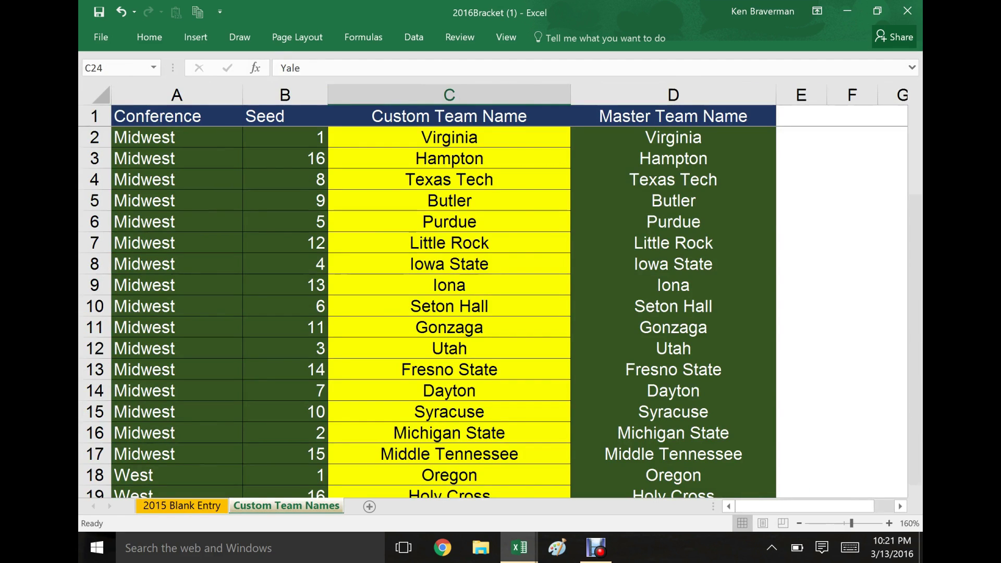
{"action": "left_click", "coordinate": [181, 505]}
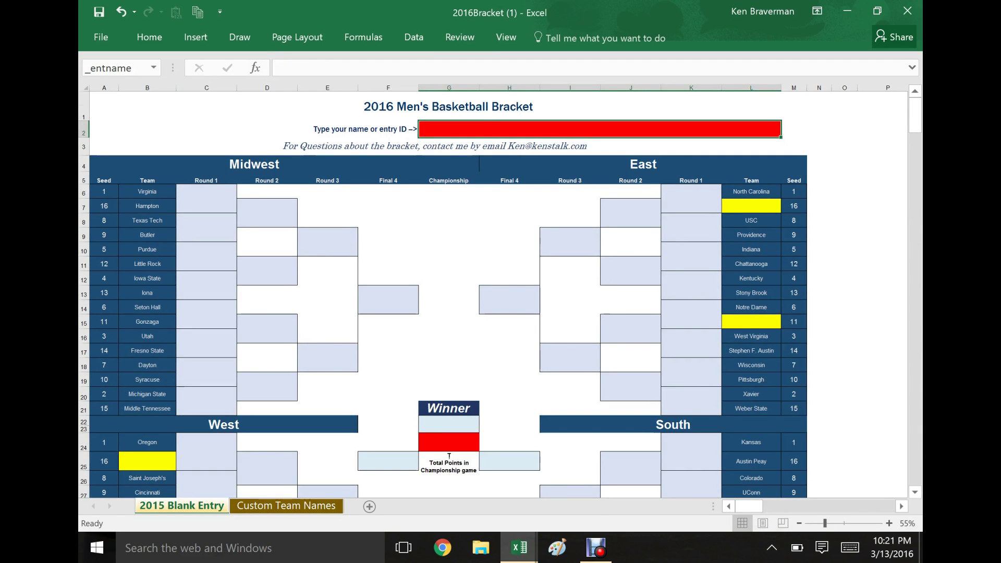
{"action": "left_click", "coordinate": [459, 37]}
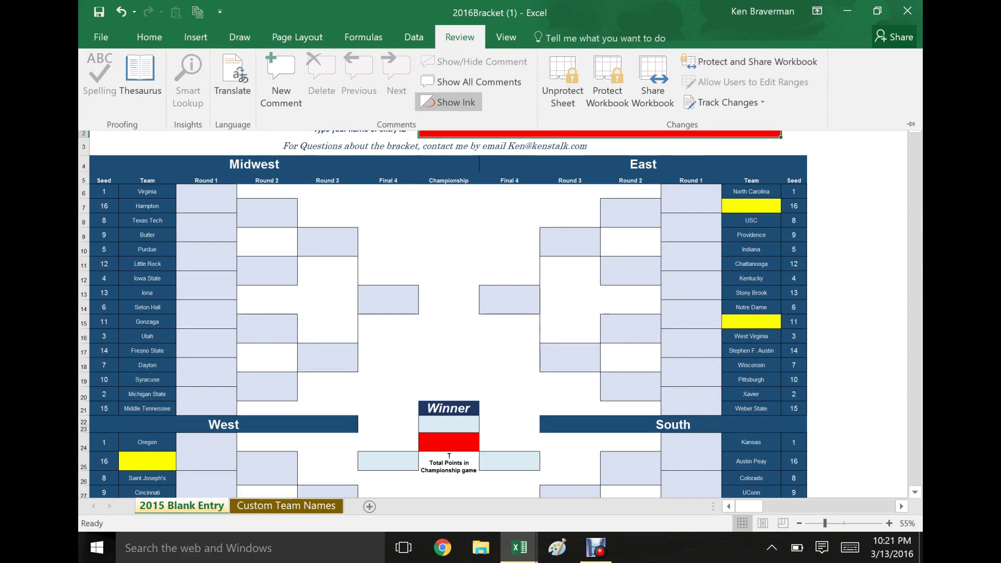
{"action": "key", "text": "Escape"}
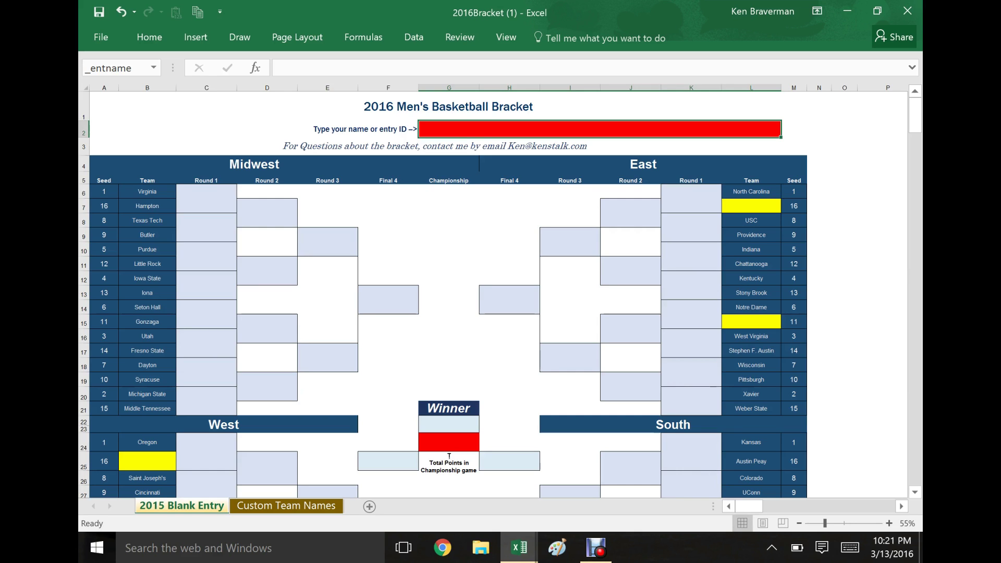
Step: Fill in the entrant's name in the name or entry ID cell above the bracket
{"action": "type", "text": "Ken"}
{"action": "key", "text": "Return"}
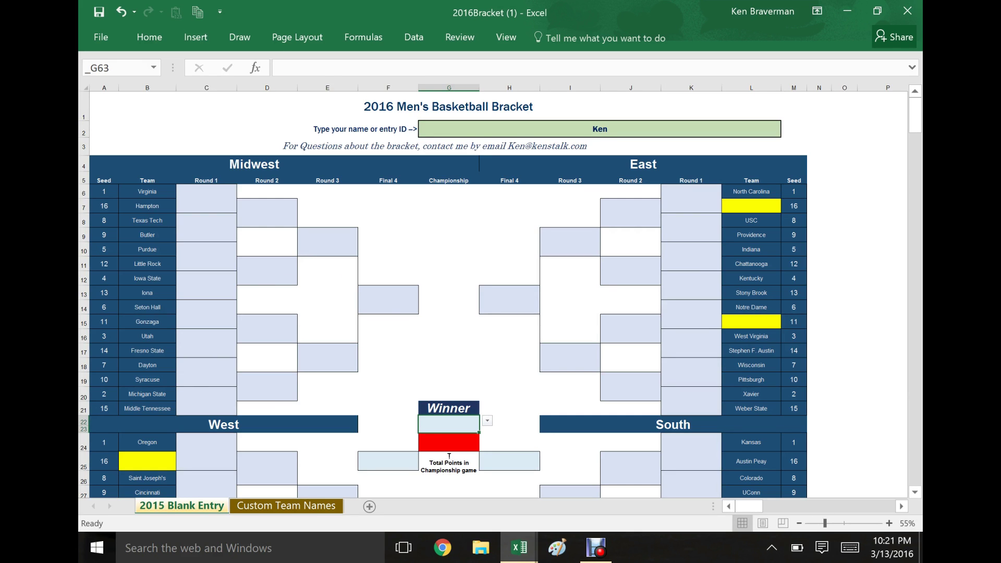
Step: Choose Virginia as the Round 1 winner of the Virginia versus Hampton game in the Midwest region
{"action": "left_click", "coordinate": [206, 199]}
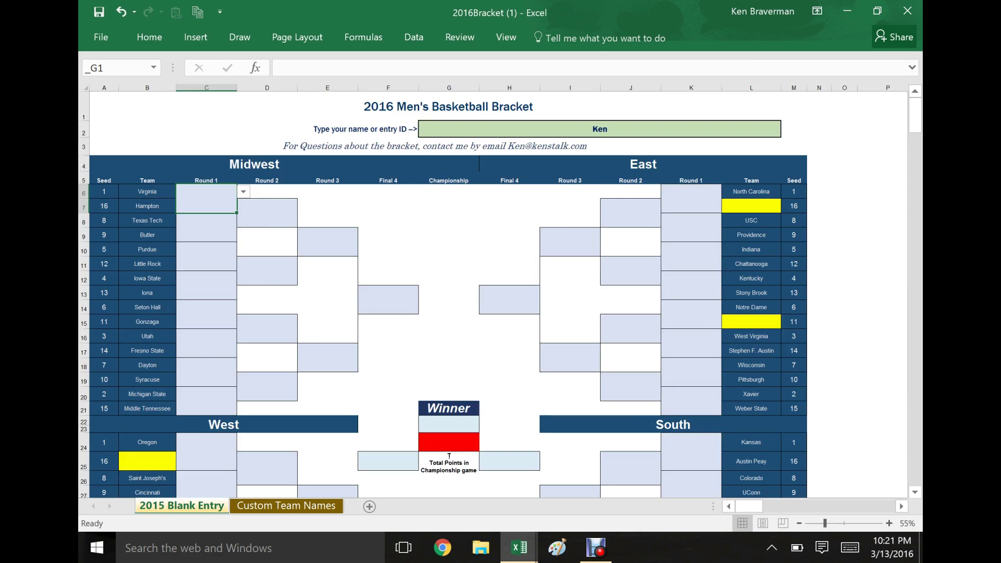
{"action": "scroll", "coordinate": [206, 198], "scroll_direction": "up", "scroll_amount": 2}
{"action": "left_click_drag", "start_coordinate": [748, 506], "coordinate": [744, 506]}
{"action": "scroll", "coordinate": [500, 297], "scroll_direction": "up", "scroll_amount": 2}
{"action": "scroll", "coordinate": [500, 297], "scroll_direction": "down", "scroll_amount": 1}
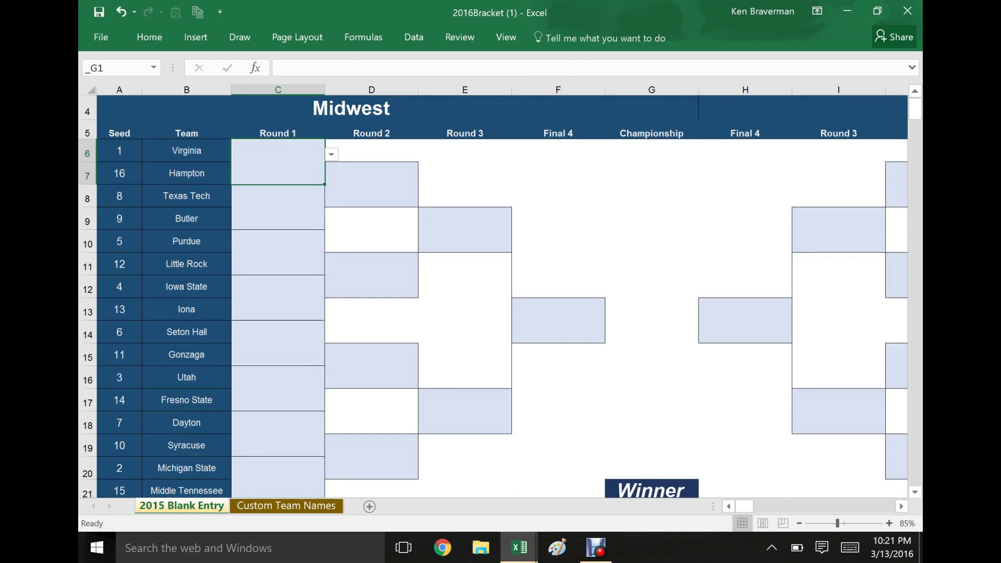
{"action": "left_click", "coordinate": [332, 154]}
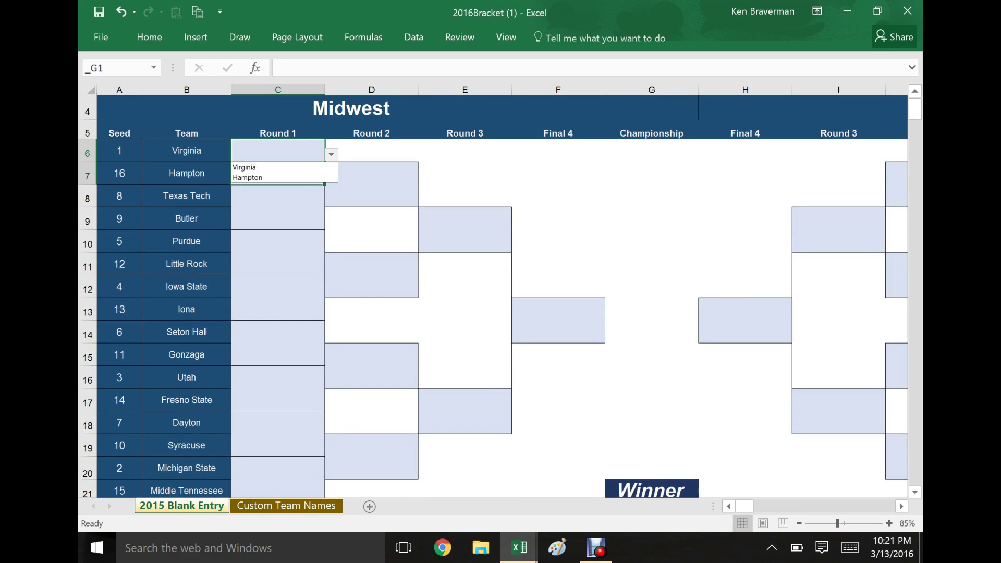
{"action": "key", "text": "Escape"}
{"action": "key", "text": "alt+Down"}
{"action": "key", "text": "Escape"}
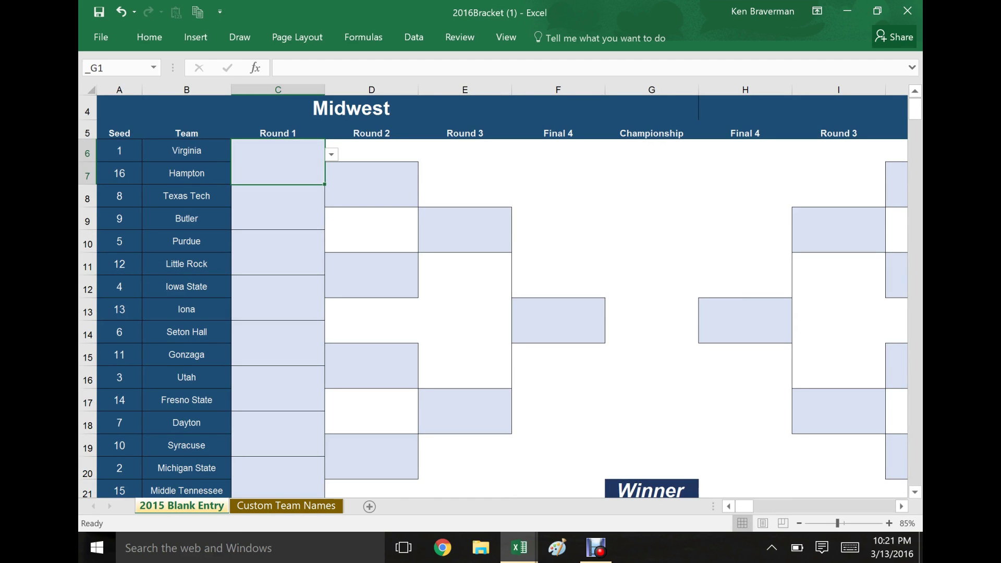
{"action": "left_click", "coordinate": [331, 155]}
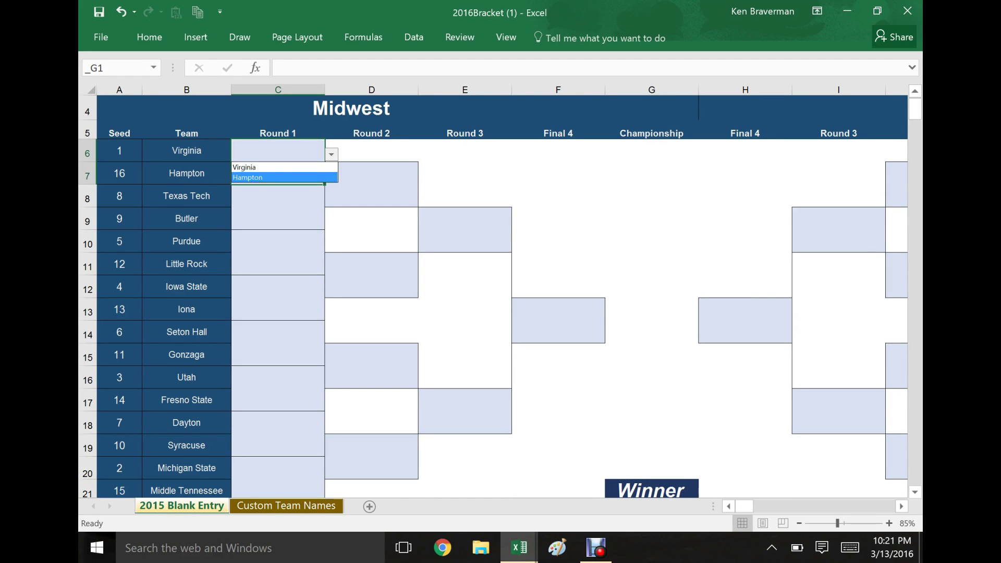
{"action": "key", "text": "Escape"}
{"action": "key", "text": "alt+Down"}
{"action": "key", "text": "Down"}
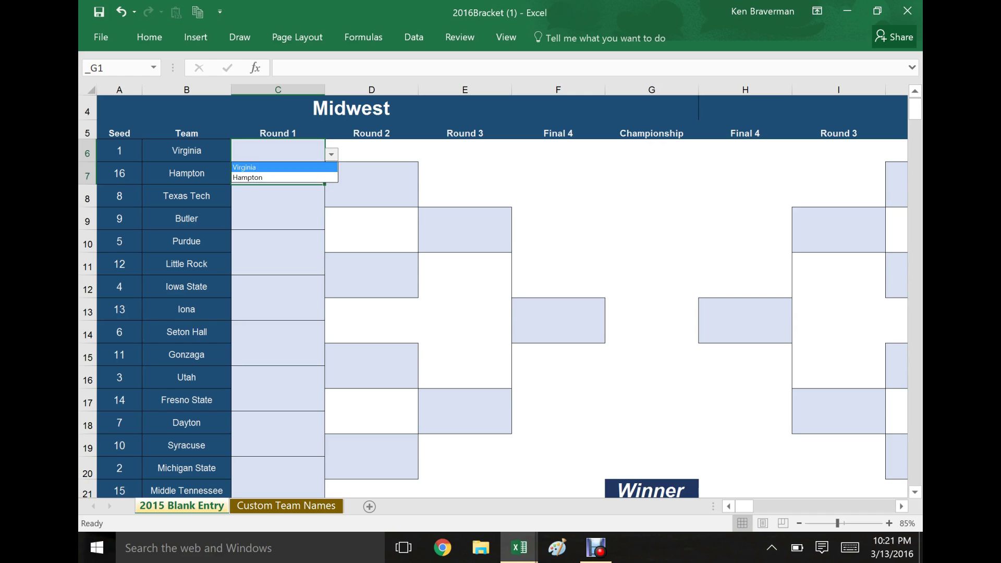
{"action": "key", "text": "Return"}
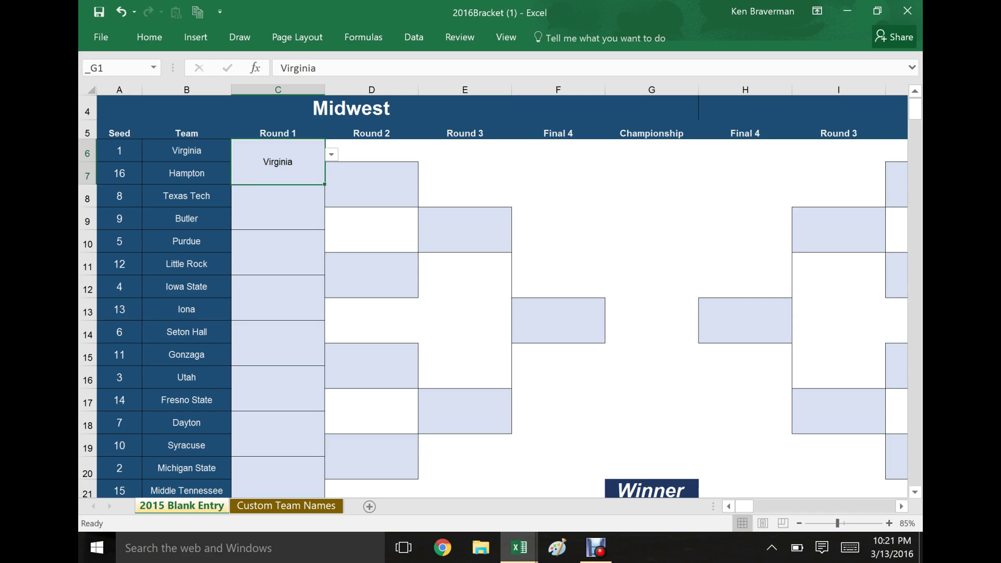
Step: Choose Holy Cross as the 16 seed in the West region's yellow team cell
{"action": "scroll", "coordinate": [651, 226], "scroll_direction": "down", "scroll_amount": 5}
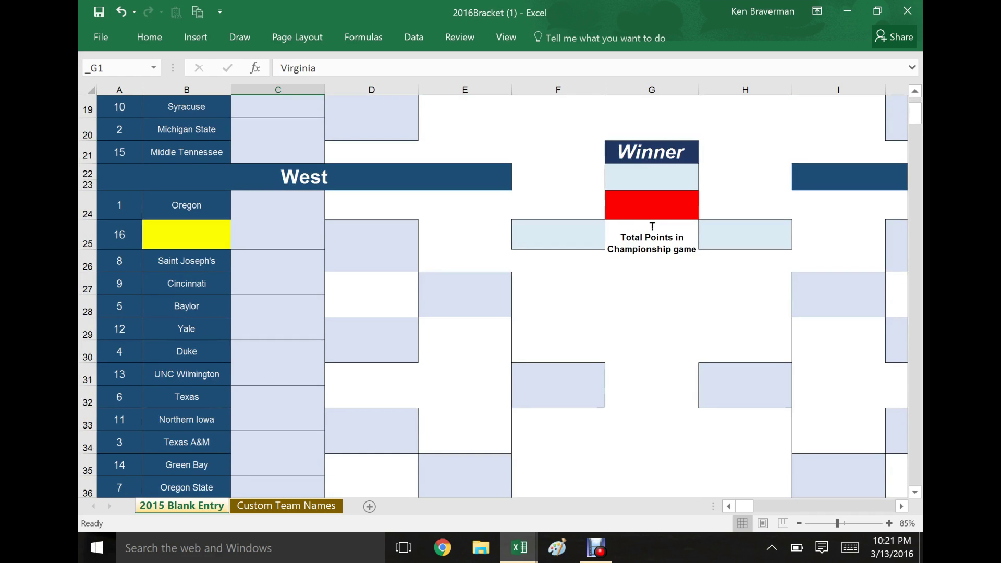
{"action": "scroll", "coordinate": [501, 294], "scroll_direction": "down", "scroll_amount": 1}
{"action": "scroll", "coordinate": [500, 294], "scroll_direction": "up", "scroll_amount": 2}
{"action": "scroll", "coordinate": [500, 294], "scroll_direction": "down", "scroll_amount": 2}
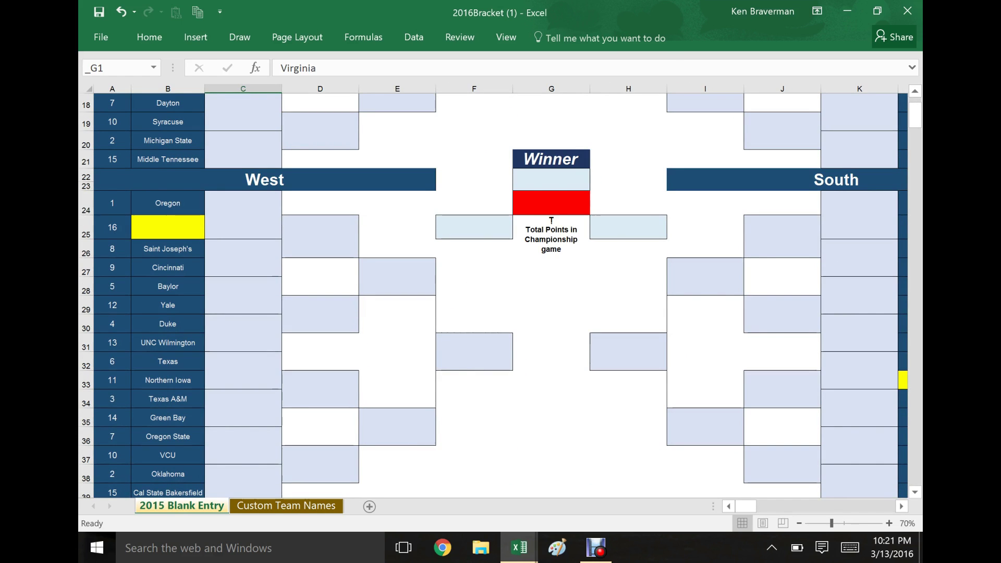
{"action": "left_click", "coordinate": [167, 227]}
{"action": "key", "text": "alt+Down"}
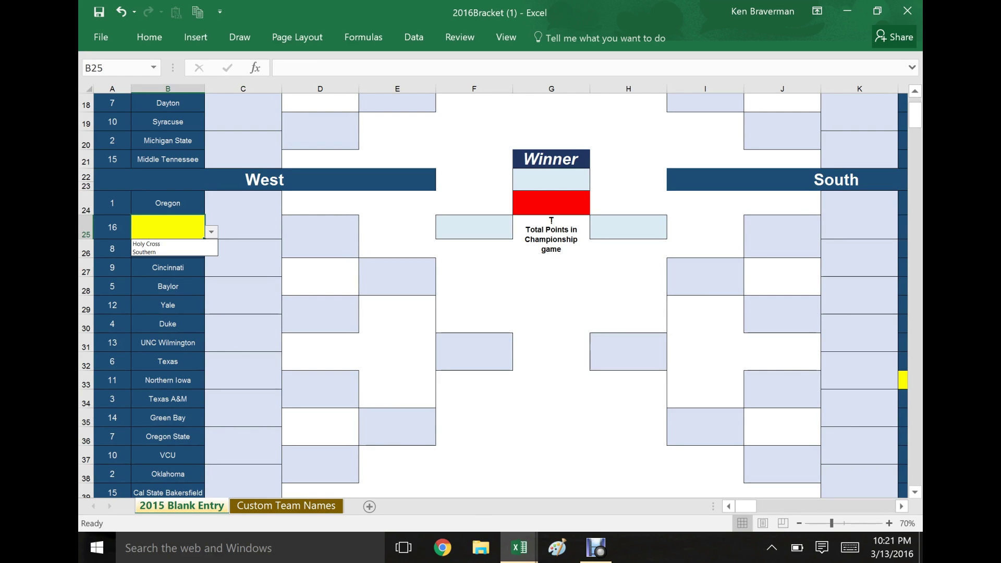
{"action": "key", "text": "Down"}
{"action": "key", "text": "Return"}
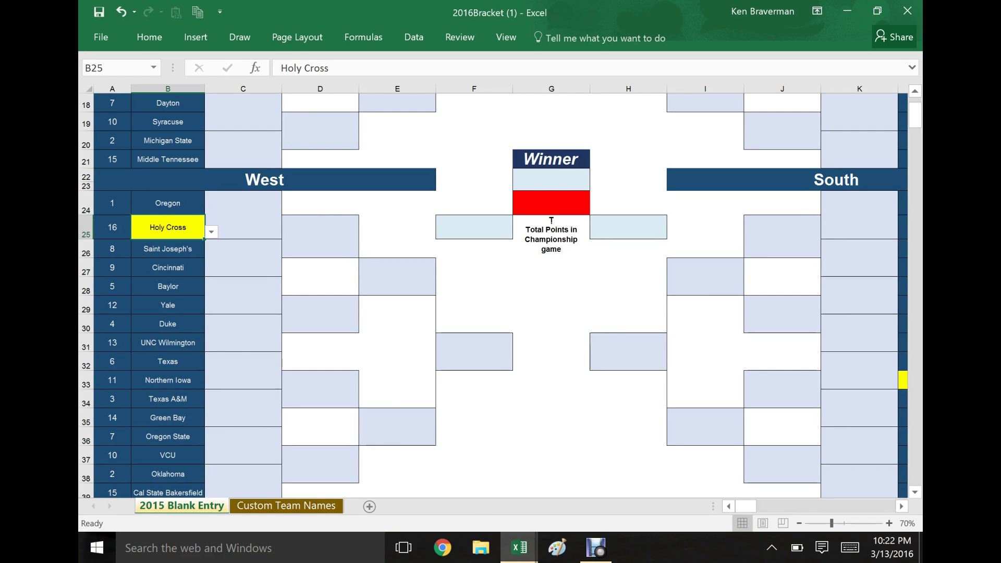
Step: Choose Vanderbilt as the 11 seed in the South region's yellow team cell
{"action": "left_click_drag", "start_coordinate": [746, 506], "coordinate": [750, 506]}
{"action": "scroll", "coordinate": [500, 296], "scroll_direction": "down", "scroll_amount": 2}
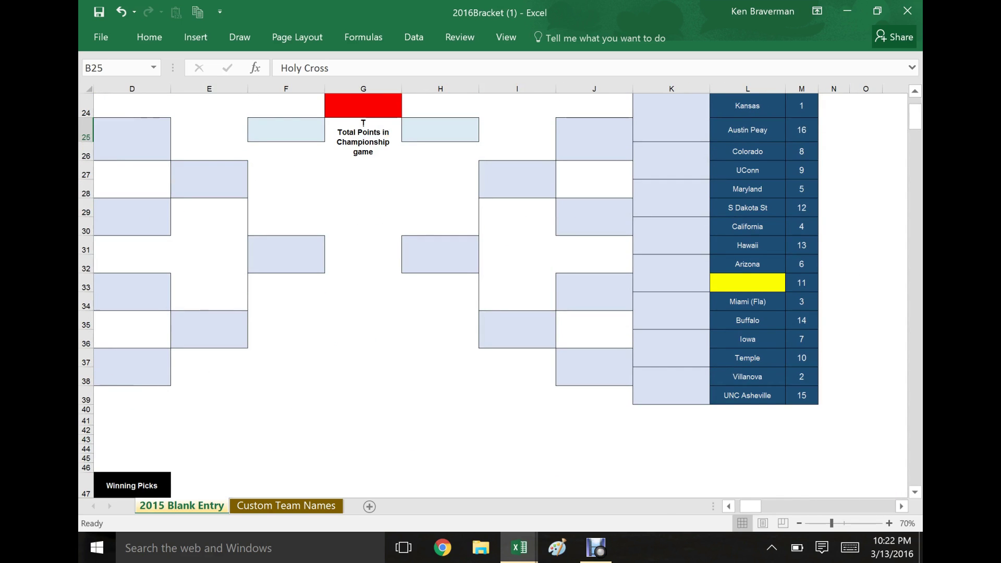
{"action": "left_click", "coordinate": [748, 283]}
{"action": "key", "text": "alt+Down"}
{"action": "key", "text": "Down"}
{"action": "key", "text": "Down"}
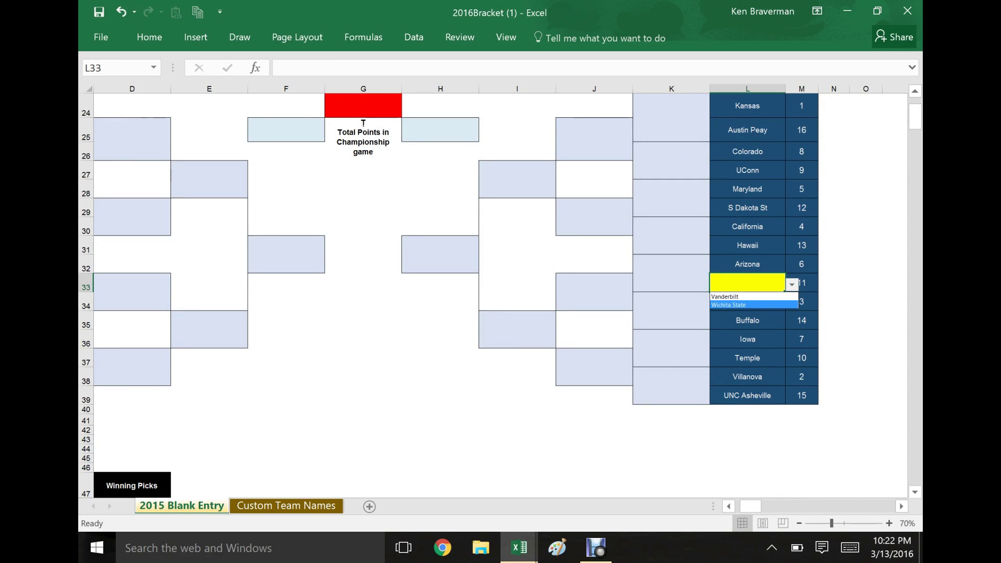
{"action": "key", "text": "Up"}
{"action": "key", "text": "Return"}
Step: Choose Michigan as the 11 seed in the East region's yellow team cell
{"action": "scroll", "coordinate": [500, 294], "scroll_direction": "up", "scroll_amount": 6}
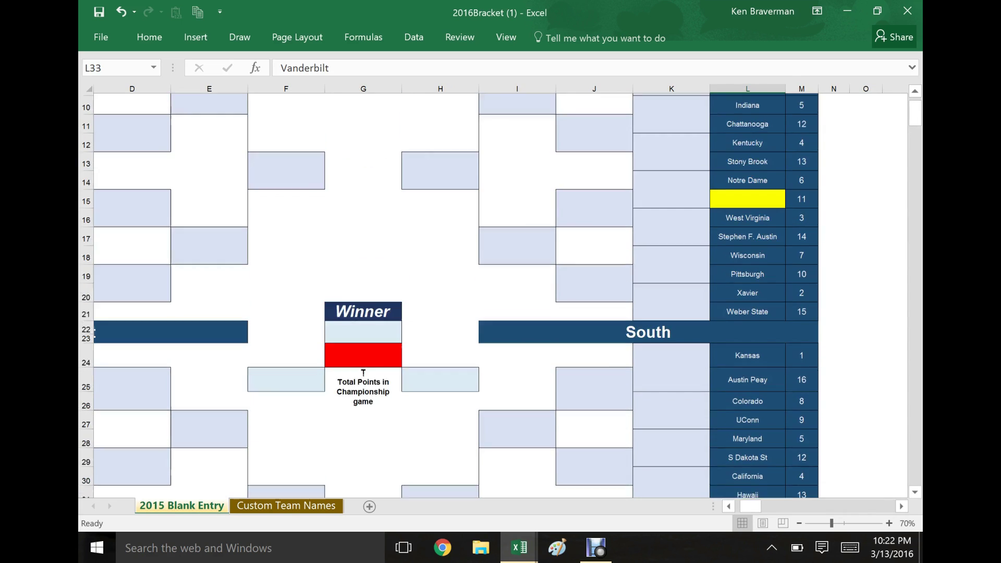
{"action": "scroll", "coordinate": [363, 430], "scroll_direction": "up", "scroll_amount": 2}
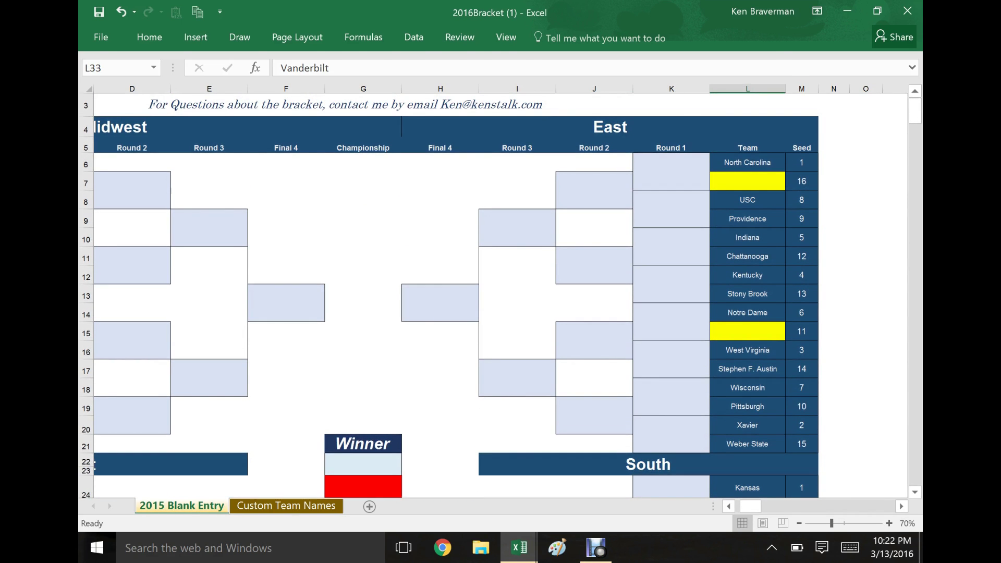
{"action": "left_click", "coordinate": [747, 332]}
{"action": "left_click", "coordinate": [792, 333]}
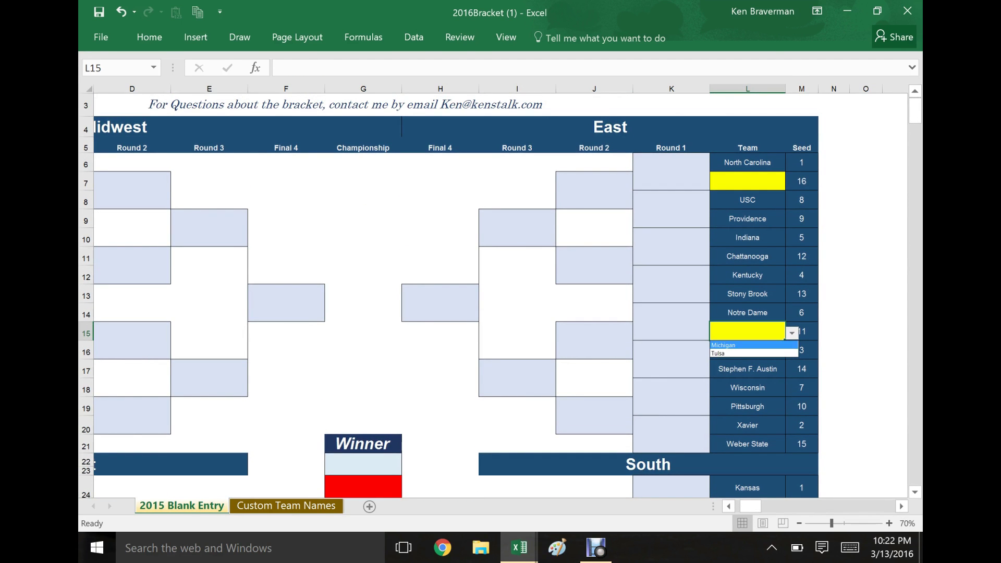
{"action": "left_click", "coordinate": [747, 344]}
Step: Choose Florida Gulf Coast as the 16 seed in the East region's yellow team cell
{"action": "left_click", "coordinate": [747, 181]}
{"action": "left_click", "coordinate": [792, 183]}
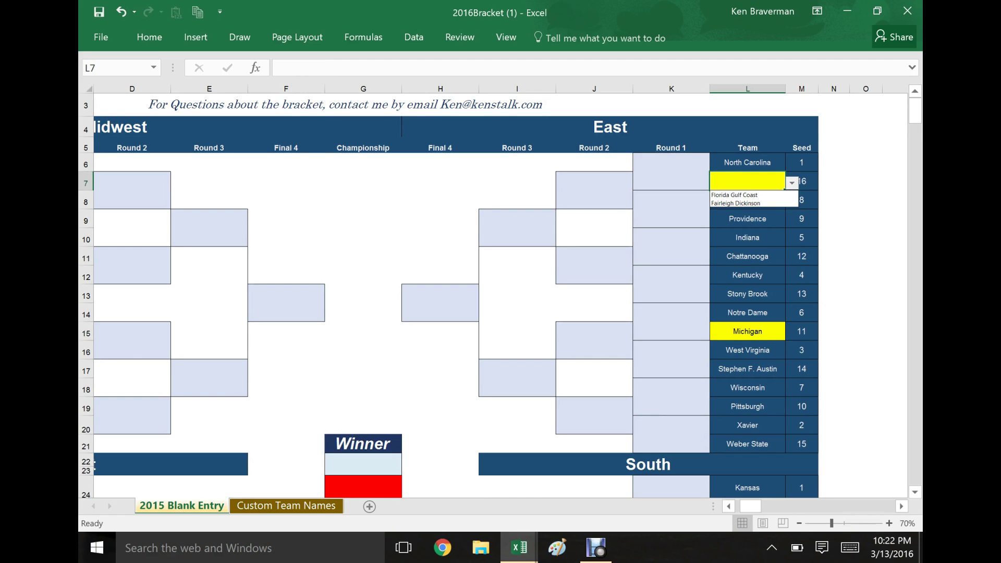
{"action": "key", "text": "Down"}
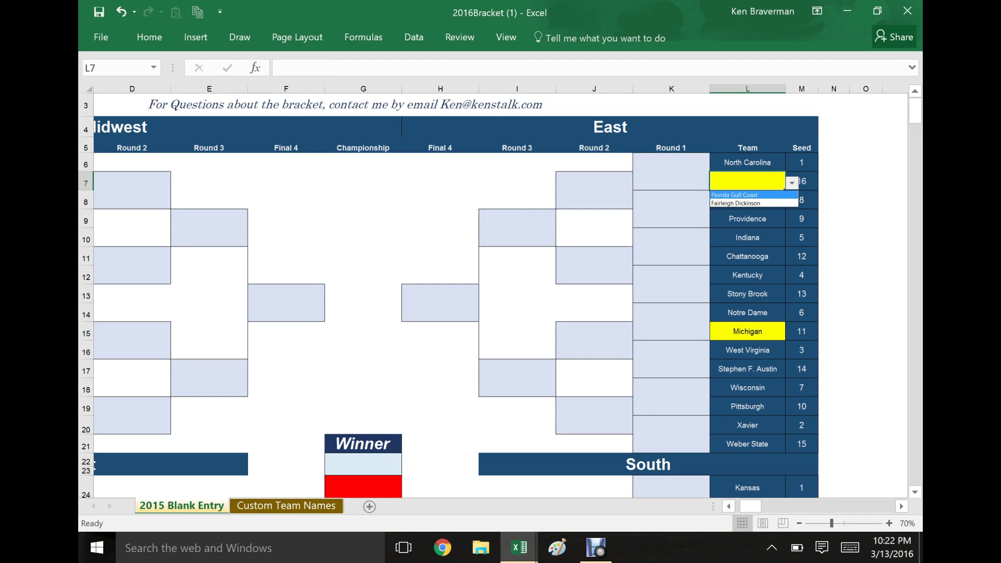
{"action": "key", "text": "Return"}
Step: Switch to the already filled-in 2016Bracket workbook and look over its picks, including the West and South regions
{"action": "scroll", "coordinate": [501, 295], "scroll_direction": "up", "scroll_amount": 1}
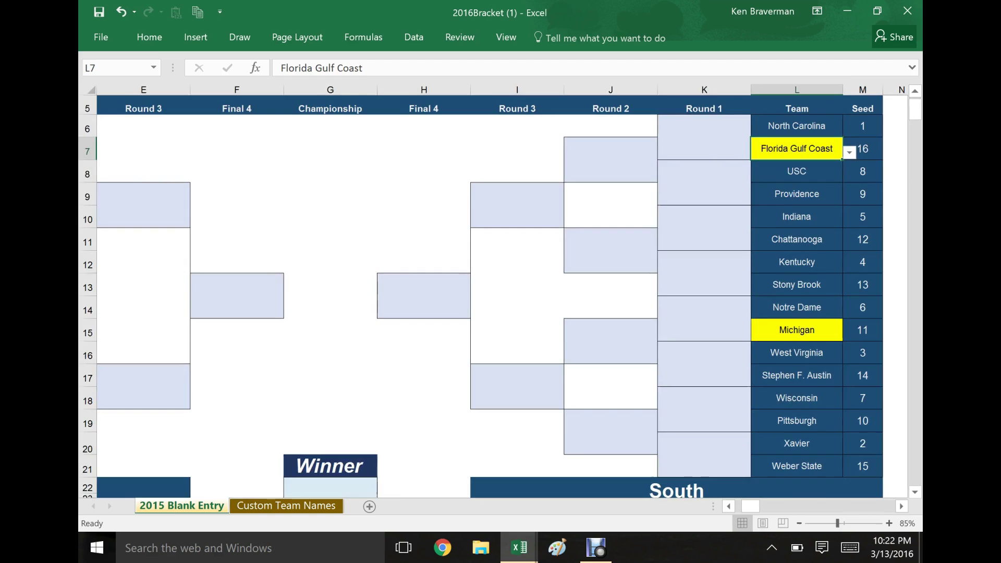
{"action": "scroll", "coordinate": [501, 295], "scroll_direction": "up", "scroll_amount": 2}
{"action": "scroll", "coordinate": [495, 292], "scroll_direction": "down", "scroll_amount": 2, "text": "ctrl"}
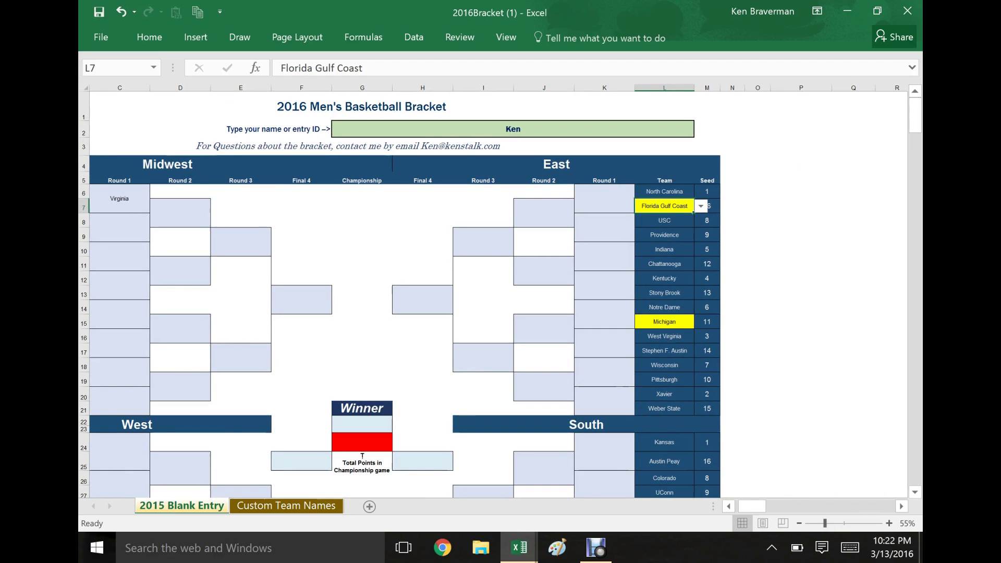
{"action": "scroll", "coordinate": [498, 295], "scroll_direction": "left", "scroll_amount": 2}
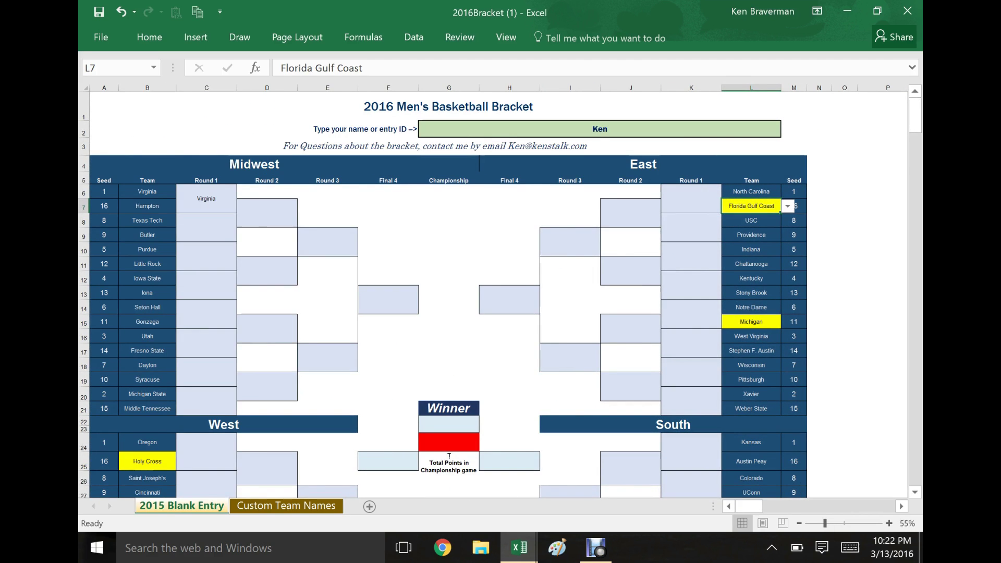
{"action": "mouse_move", "coordinate": [518, 547]}
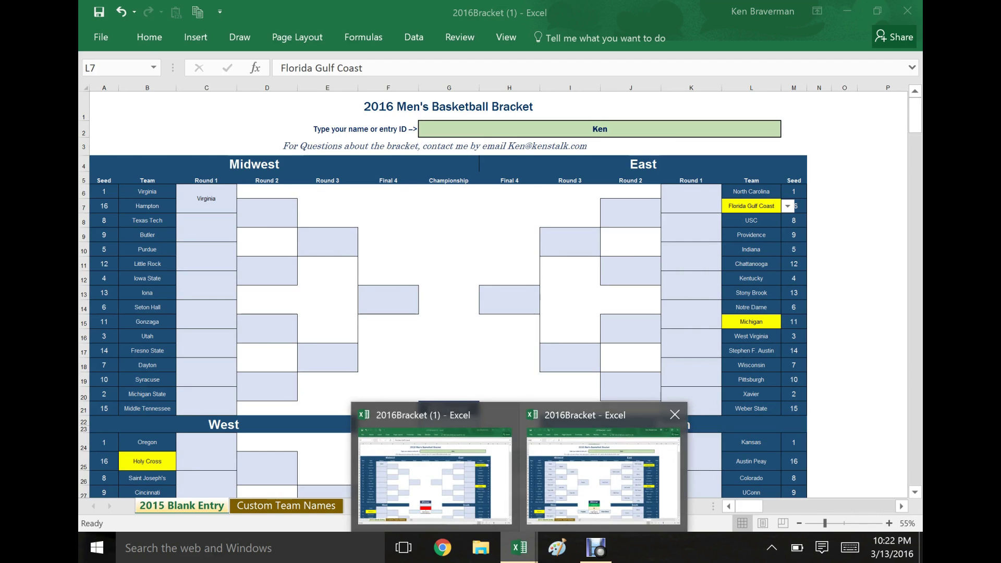
{"action": "left_click", "coordinate": [603, 474]}
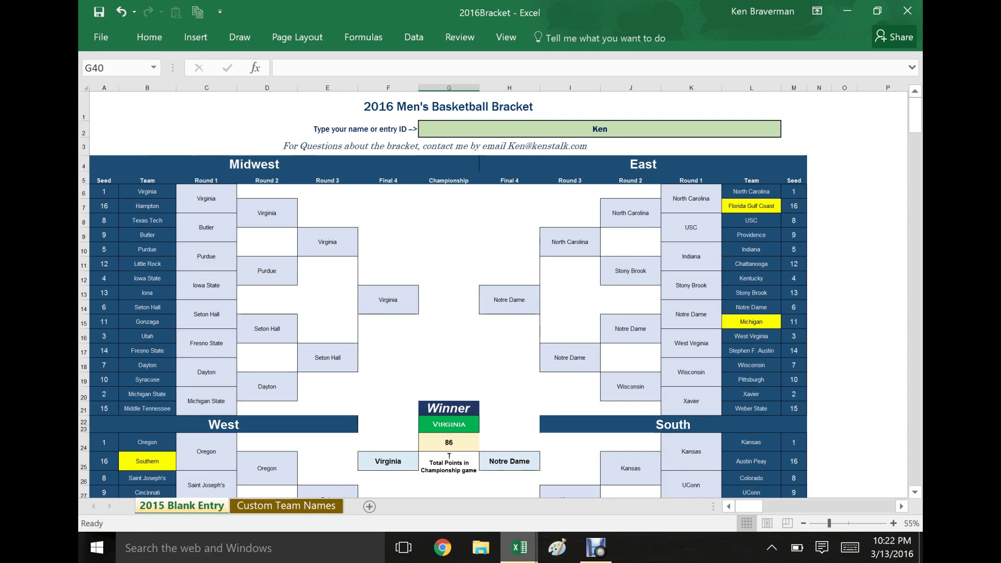
{"action": "scroll", "coordinate": [448, 291], "scroll_direction": "down", "scroll_amount": 5}
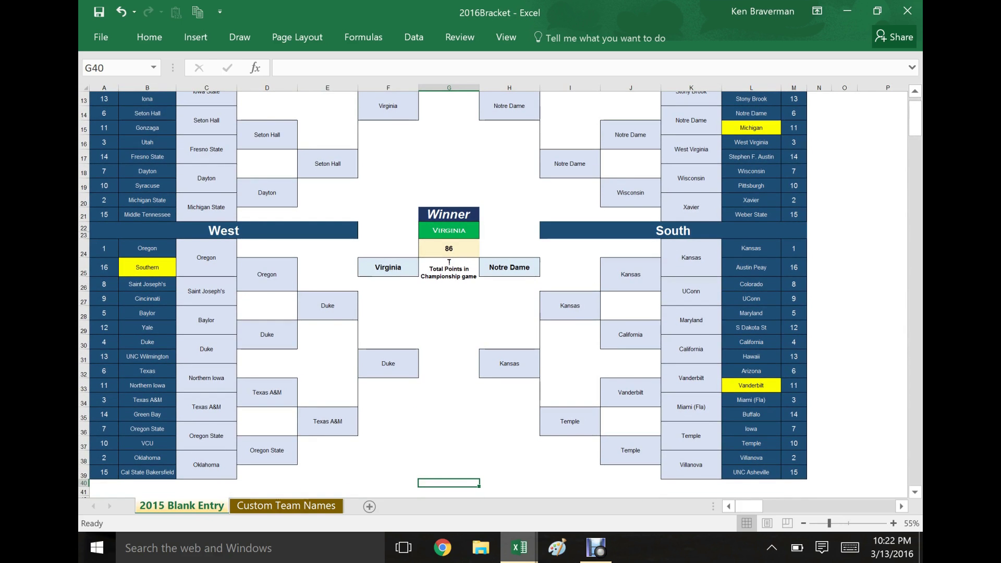
Step: Examine the Virginia finalist cell beside the championship box and the Final 4 picks that feed it
{"action": "left_click", "coordinate": [388, 267]}
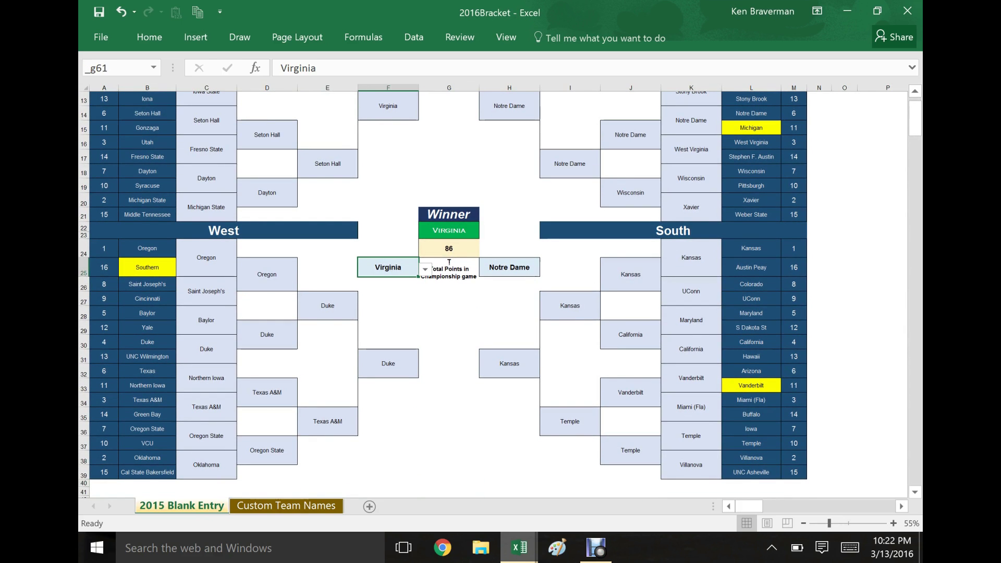
{"action": "scroll", "coordinate": [449, 276], "scroll_direction": "up", "scroll_amount": 1}
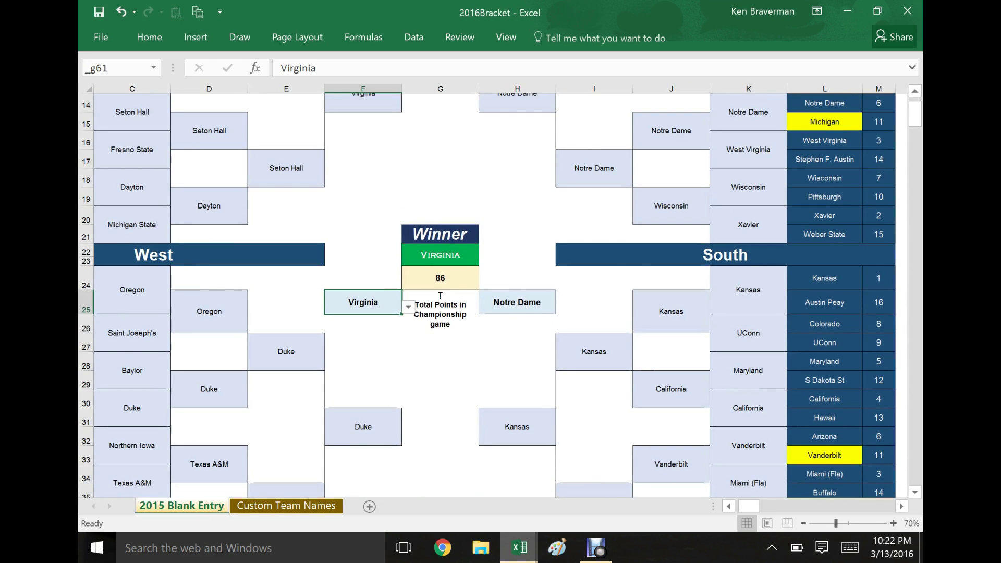
{"action": "scroll", "coordinate": [440, 292], "scroll_direction": "up", "scroll_amount": 4}
{"action": "scroll", "coordinate": [440, 291], "scroll_direction": "up", "scroll_amount": 1}
{"action": "scroll", "coordinate": [440, 292], "scroll_direction": "down", "scroll_amount": 3}
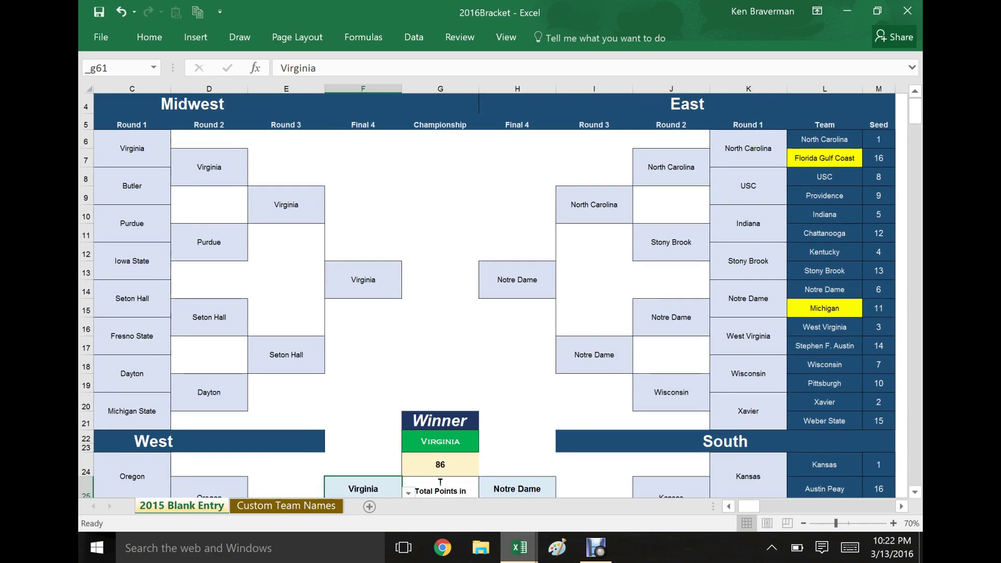
{"action": "scroll", "coordinate": [440, 292], "scroll_direction": "up", "scroll_amount": 2}
{"action": "scroll", "coordinate": [440, 291], "scroll_direction": "down", "scroll_amount": 3}
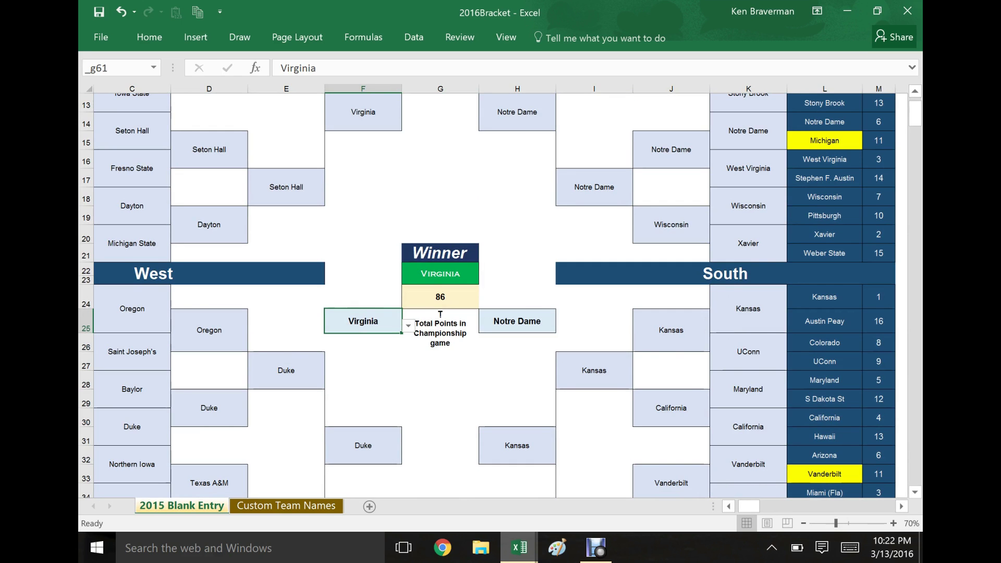
{"action": "scroll", "coordinate": [487, 295], "scroll_direction": "up", "scroll_amount": 2}
{"action": "scroll", "coordinate": [486, 294], "scroll_direction": "up", "scroll_amount": 2}
{"action": "scroll", "coordinate": [487, 294], "scroll_direction": "down", "scroll_amount": 3}
Step: Check the team choices offered in the Notre Dame finalist cell and in the Winner cell
{"action": "left_click", "coordinate": [517, 377]}
{"action": "left_click", "coordinate": [563, 382]}
{"action": "left_click", "coordinate": [562, 382]}
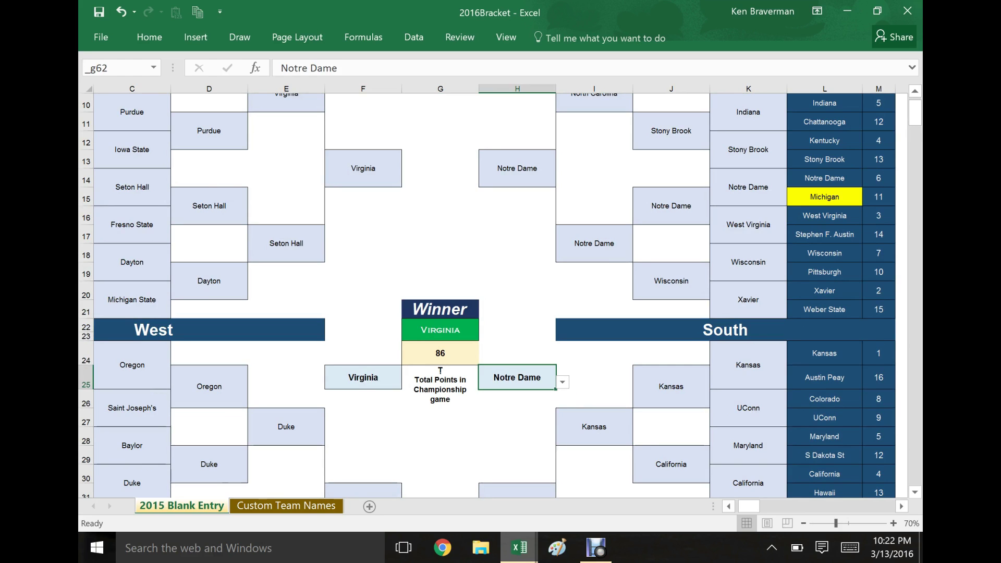
{"action": "left_click", "coordinate": [440, 330]}
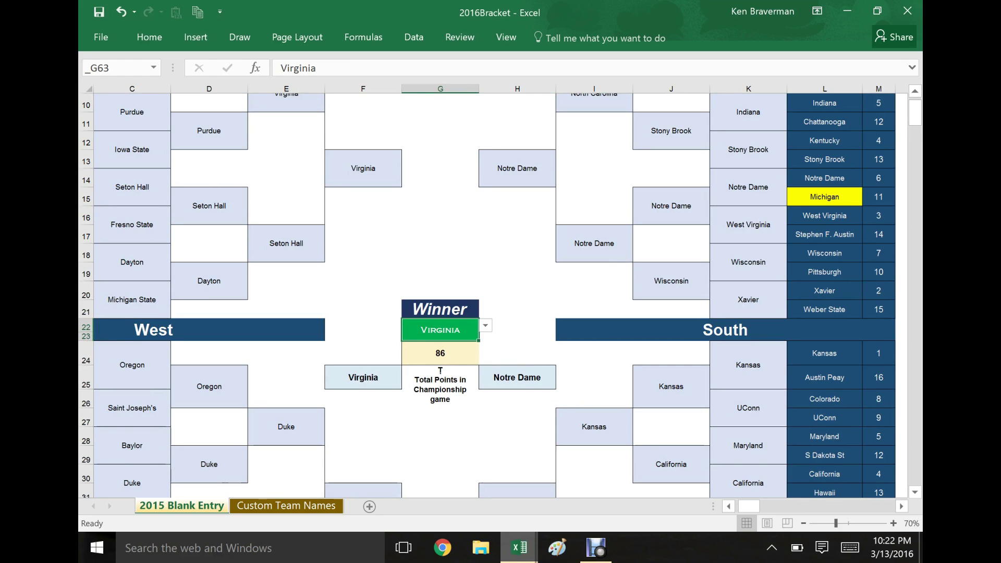
{"action": "left_click", "coordinate": [485, 326]}
{"action": "left_click", "coordinate": [485, 325]}
Step: Set the total points in the championship game to 90
{"action": "left_click", "coordinate": [440, 353]}
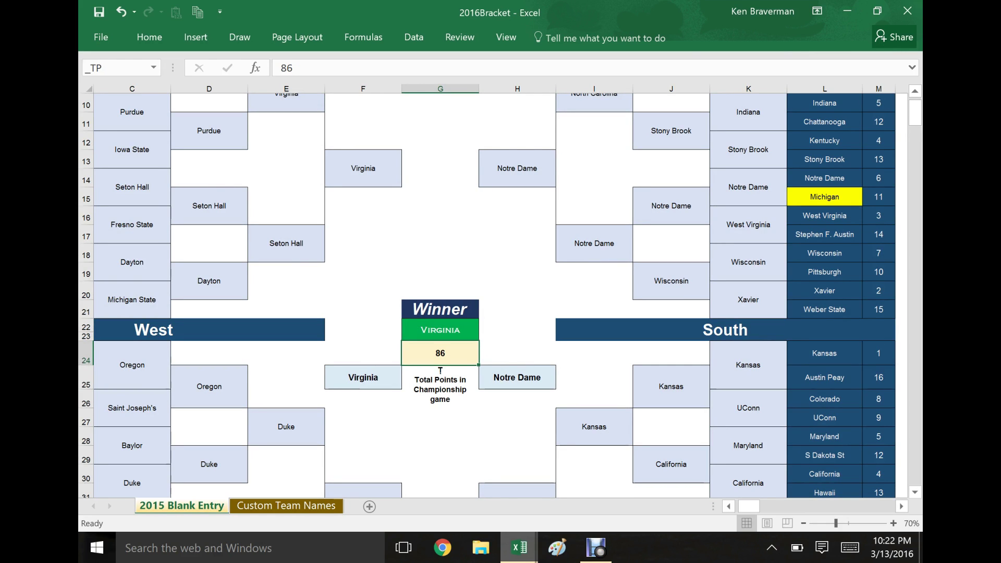
{"action": "type", "text": "90"}
{"action": "key", "text": "Return"}
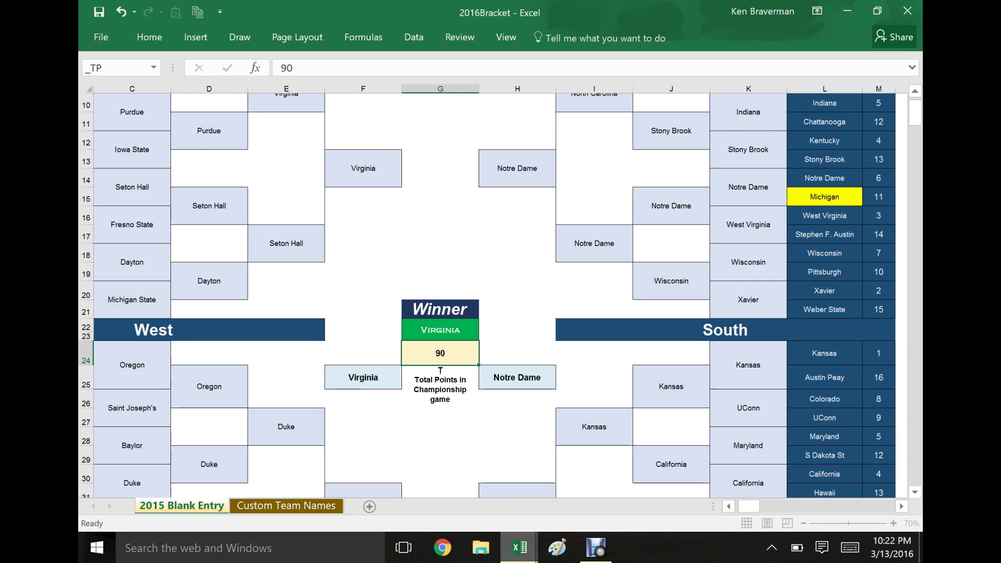
{"action": "scroll", "coordinate": [440, 234], "scroll_direction": "up", "scroll_amount": 1}
{"action": "scroll", "coordinate": [440, 233], "scroll_direction": "up", "scroll_amount": 1}
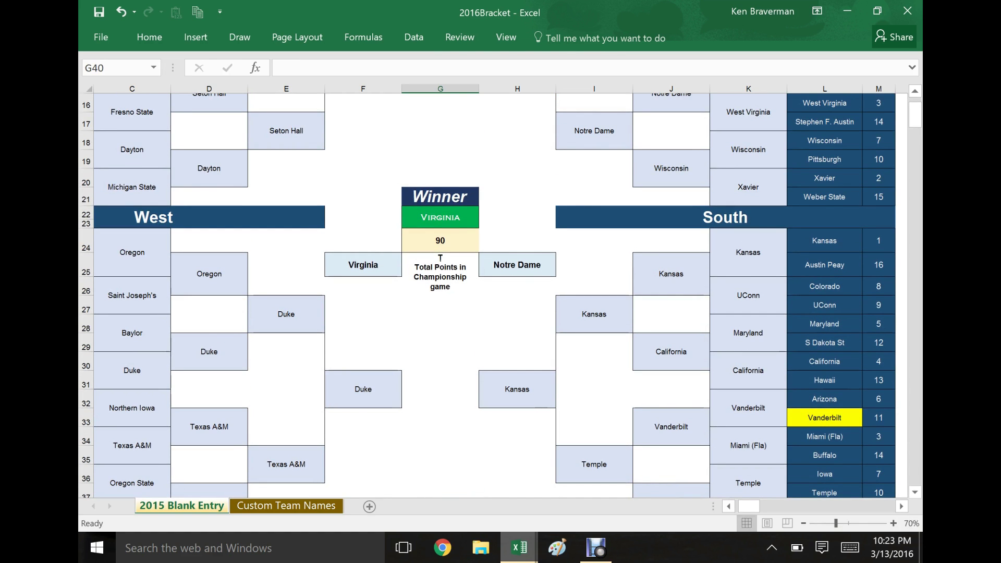
{"action": "left_click", "coordinate": [440, 251]}
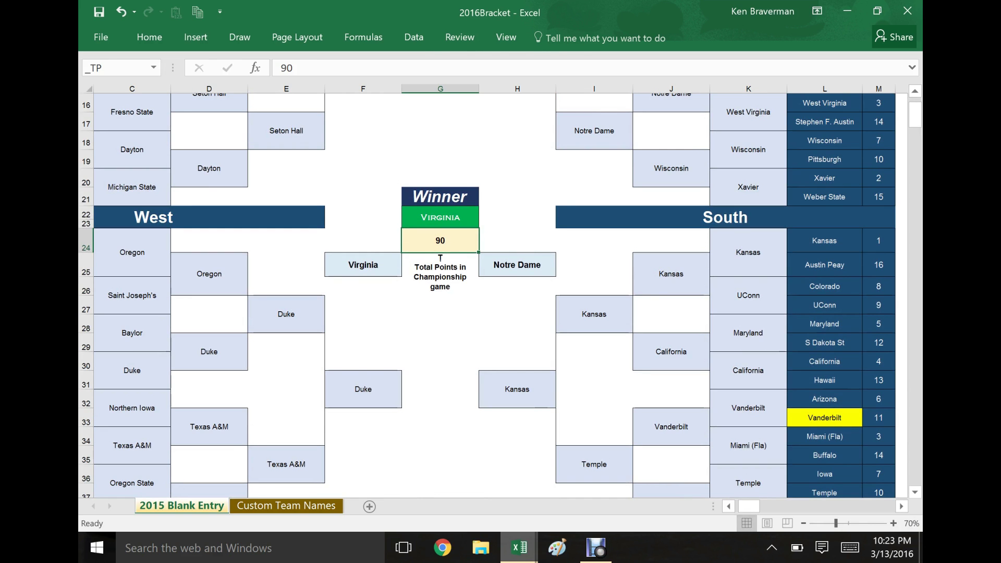
Step: Look over the whole bracket and the table of game picks below it, down to the total points row
{"action": "scroll", "coordinate": [500, 296], "scroll_direction": "left", "scroll_amount": 2}
{"action": "scroll", "coordinate": [501, 295], "scroll_direction": "up", "scroll_amount": 4}
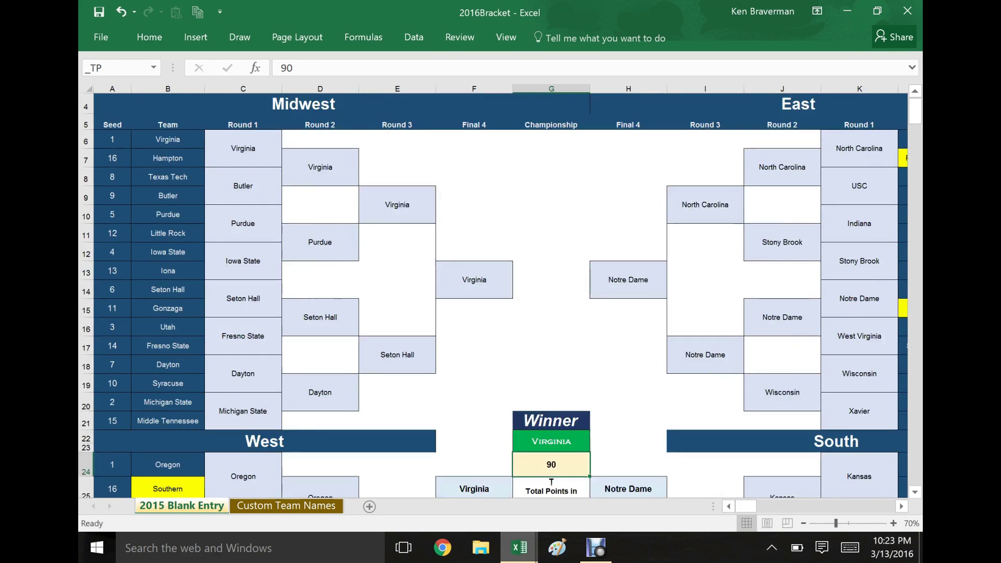
{"action": "scroll", "coordinate": [501, 296], "scroll_direction": "down", "scroll_amount": 2}
{"action": "scroll", "coordinate": [500, 295], "scroll_direction": "down", "scroll_amount": 9}
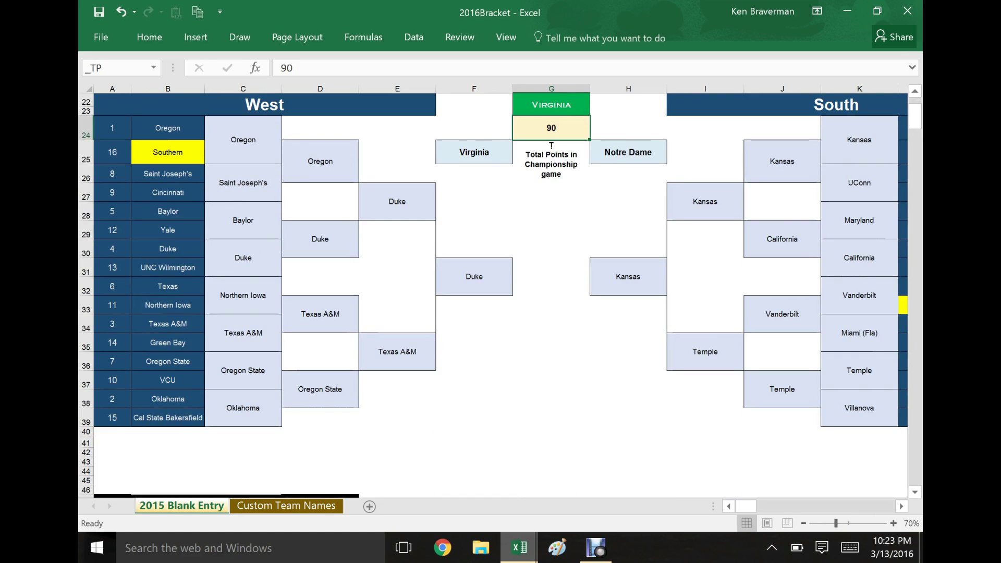
{"action": "scroll", "coordinate": [500, 295], "scroll_direction": "down", "scroll_amount": 7}
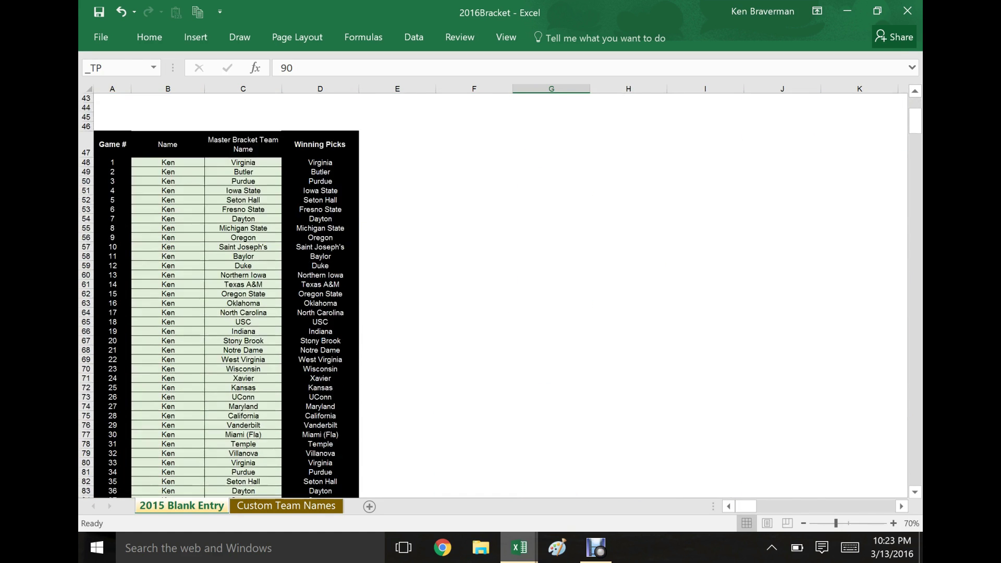
{"action": "scroll", "coordinate": [499, 295], "scroll_direction": "down", "scroll_amount": 5}
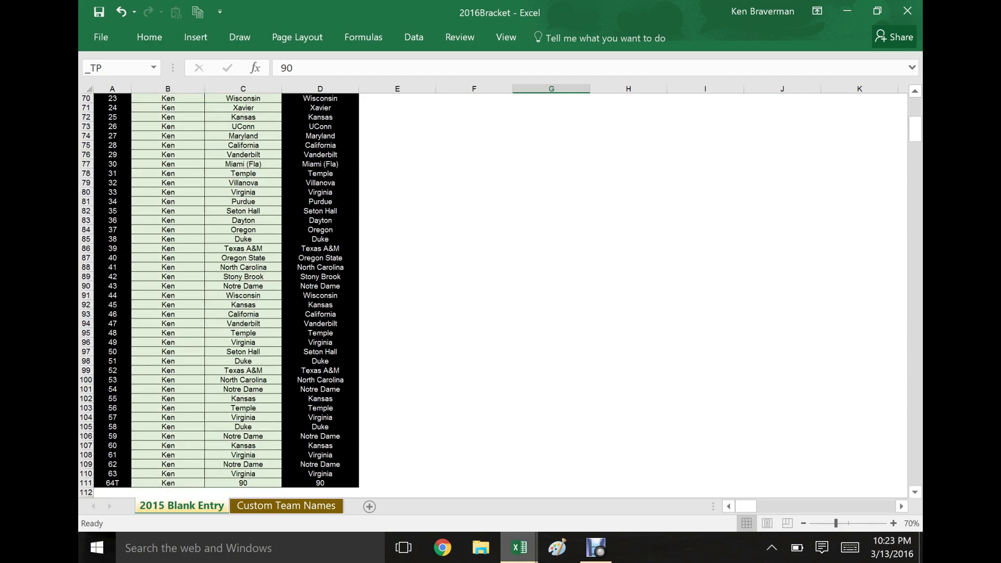
{"action": "scroll", "coordinate": [499, 294], "scroll_direction": "up", "scroll_amount": 6}
{"action": "scroll", "coordinate": [499, 294], "scroll_direction": "up", "scroll_amount": 7}
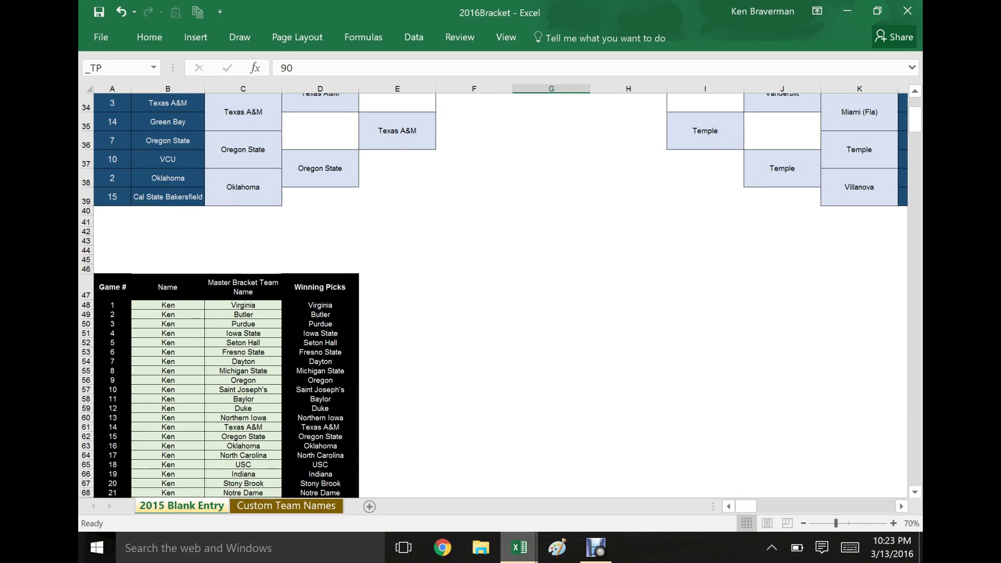
{"action": "scroll", "coordinate": [495, 292], "scroll_direction": "up", "scroll_amount": 2}
{"action": "scroll", "coordinate": [495, 292], "scroll_direction": "up", "scroll_amount": 9}
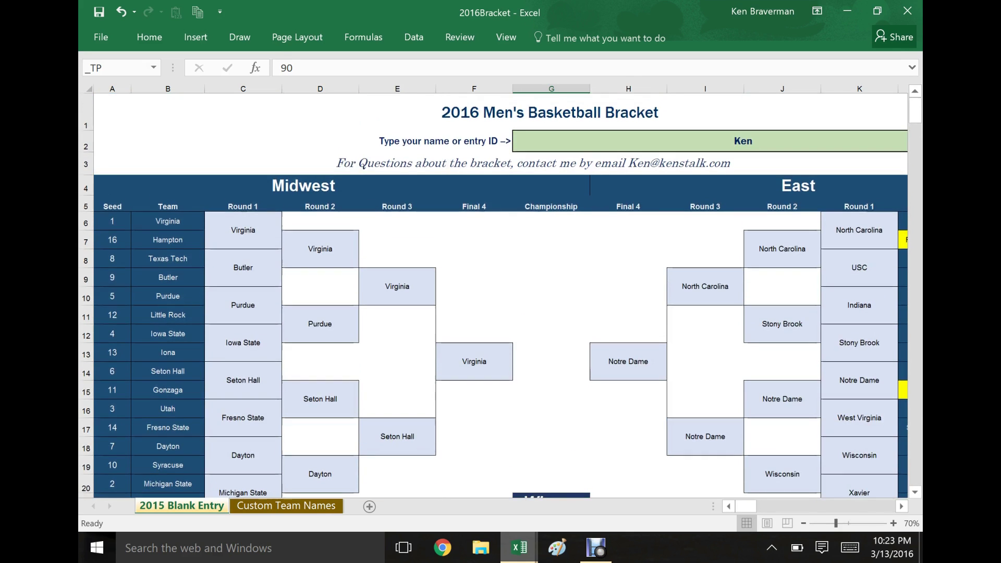
Step: Select the named range _APicks and look through the names and team picks it covers
{"action": "left_click", "coordinate": [153, 67]}
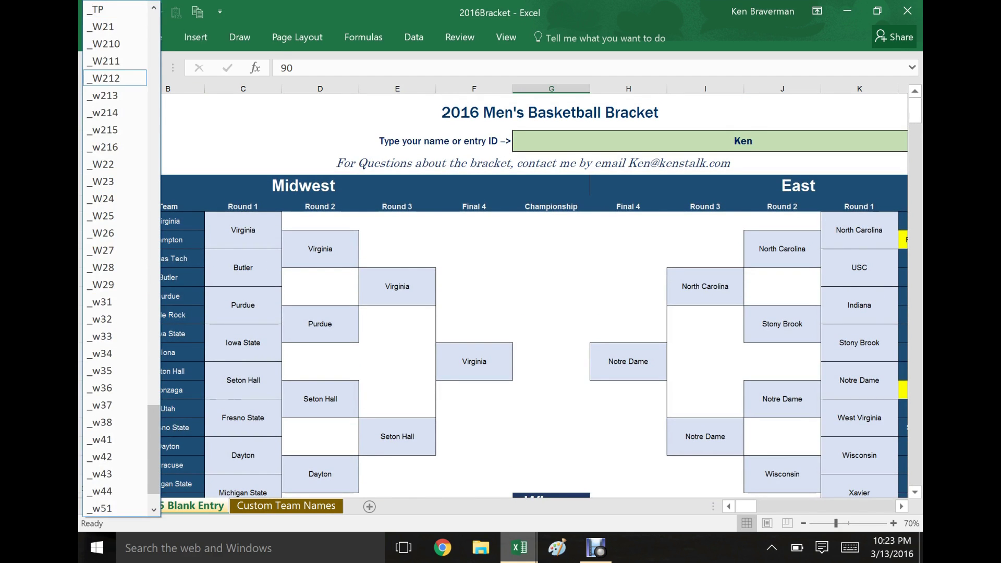
{"action": "scroll", "coordinate": [116, 69], "scroll_direction": "up", "scroll_amount": 3}
{"action": "scroll", "coordinate": [114, 260], "scroll_direction": "up", "scroll_amount": 15}
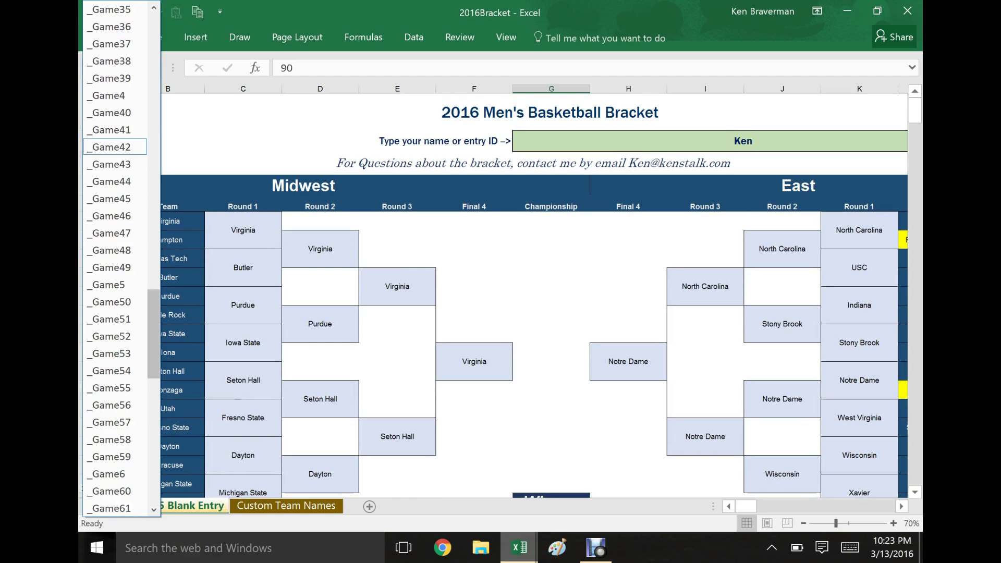
{"action": "scroll", "coordinate": [115, 27], "scroll_direction": "up", "scroll_amount": 1}
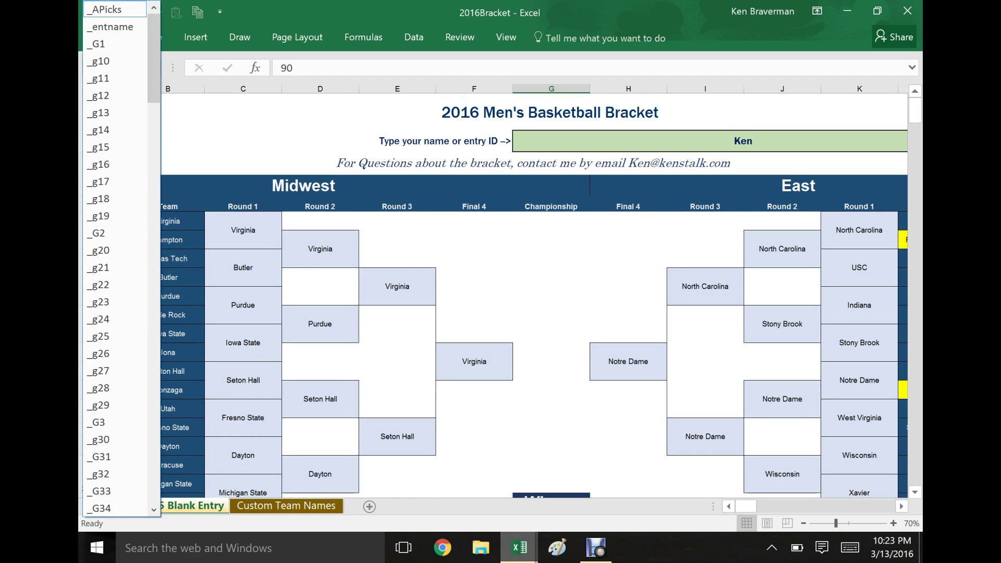
{"action": "left_click", "coordinate": [114, 10]}
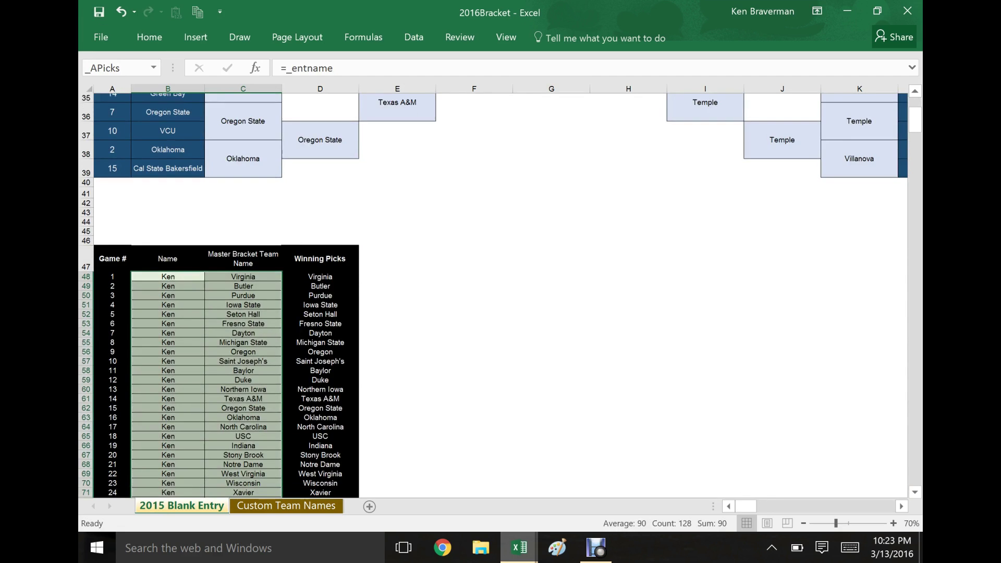
{"action": "scroll", "coordinate": [232, 294], "scroll_direction": "down", "scroll_amount": 10}
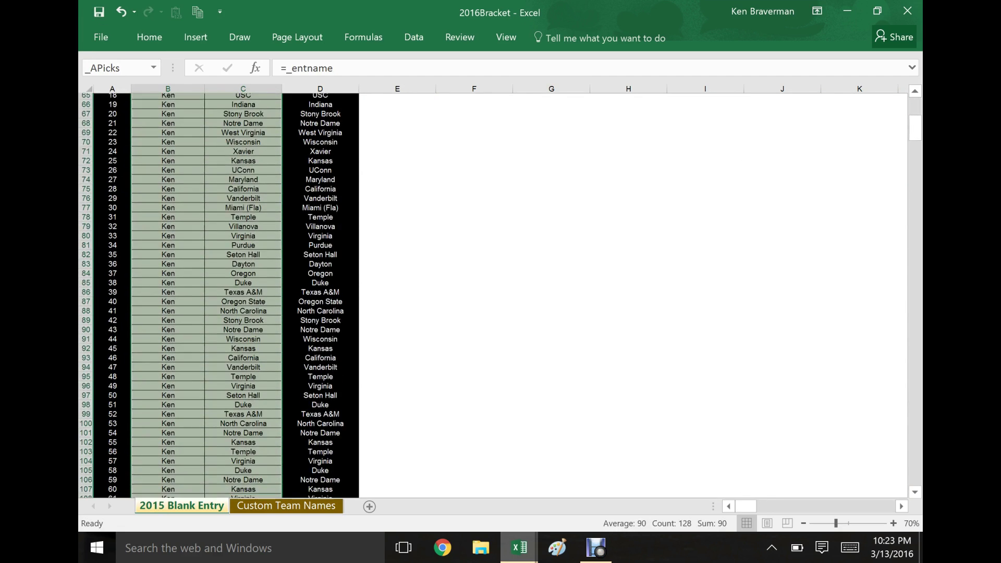
{"action": "scroll", "coordinate": [232, 295], "scroll_direction": "down", "scroll_amount": 3}
{"action": "scroll", "coordinate": [231, 295], "scroll_direction": "up", "scroll_amount": 10}
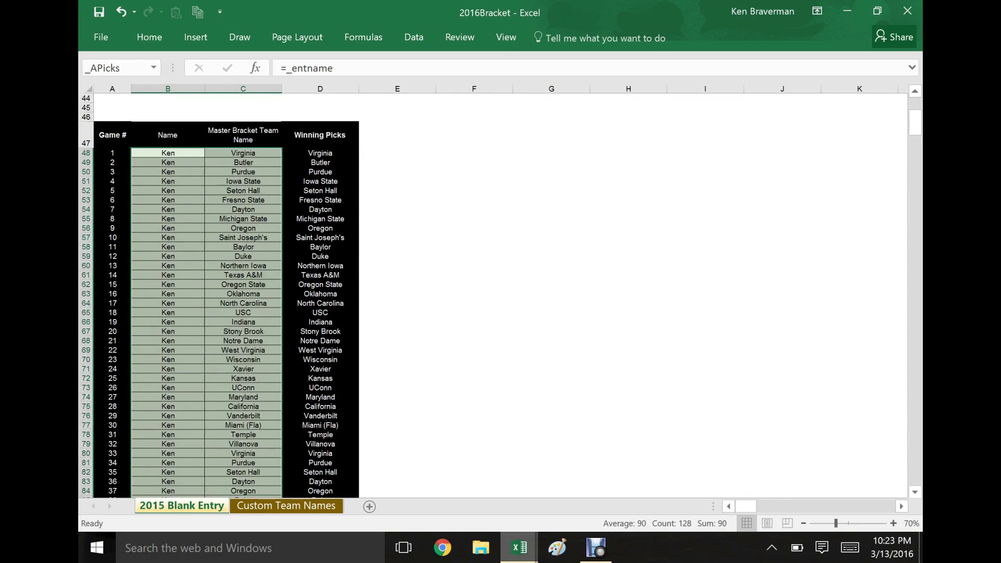
Step: Review the completed bracket from the entry name down to the West and South regions
{"action": "scroll", "coordinate": [232, 295], "scroll_direction": "up", "scroll_amount": 3}
{"action": "scroll", "coordinate": [494, 292], "scroll_direction": "up", "scroll_amount": 5}
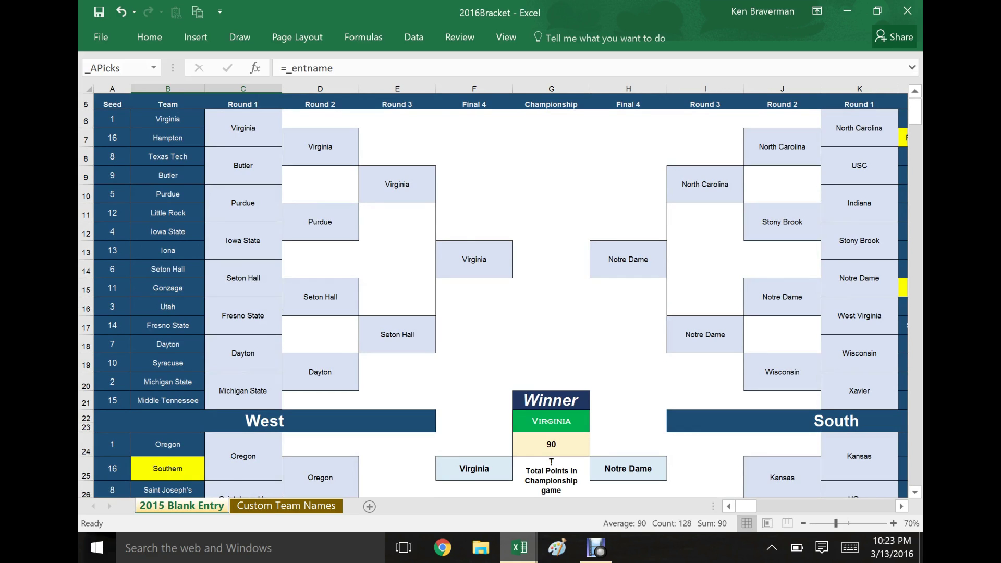
{"action": "scroll", "coordinate": [494, 292], "scroll_direction": "up", "scroll_amount": 2}
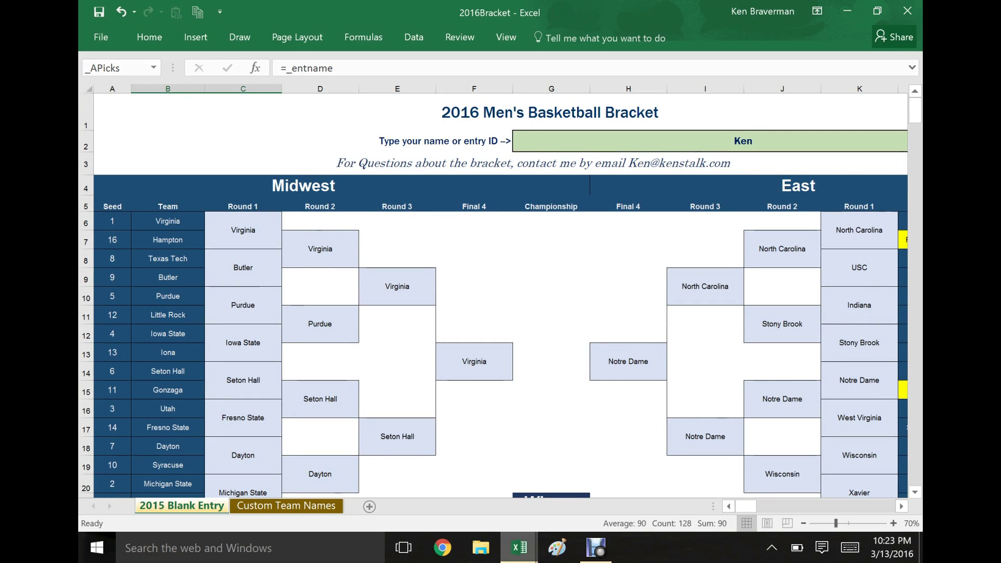
{"action": "scroll", "coordinate": [448, 455], "scroll_direction": "down", "scroll_amount": 1}
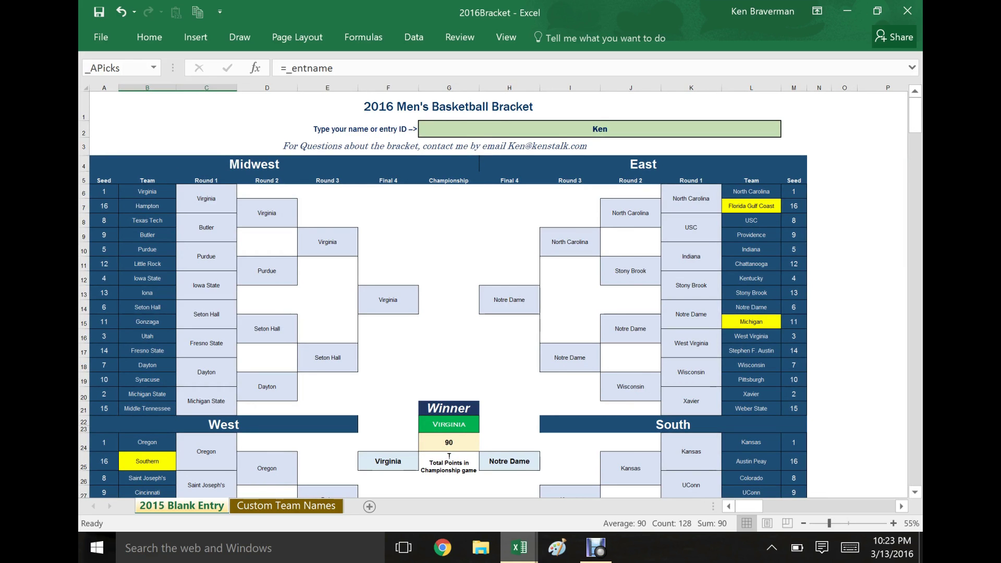
{"action": "scroll", "coordinate": [448, 292], "scroll_direction": "down", "scroll_amount": 3}
{"action": "scroll", "coordinate": [448, 292], "scroll_direction": "up", "scroll_amount": 3}
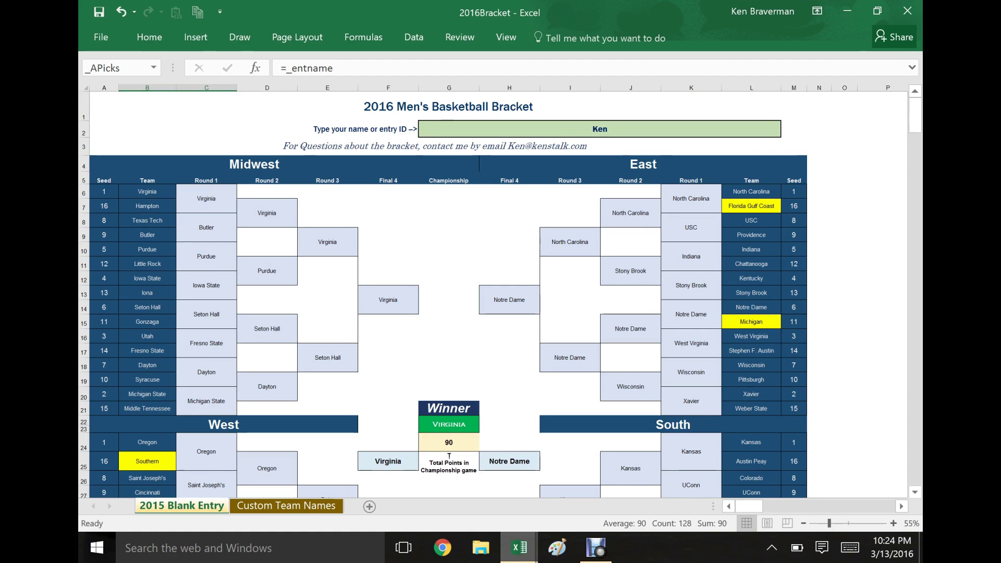
{"action": "scroll", "coordinate": [448, 292], "scroll_direction": "down", "scroll_amount": 6}
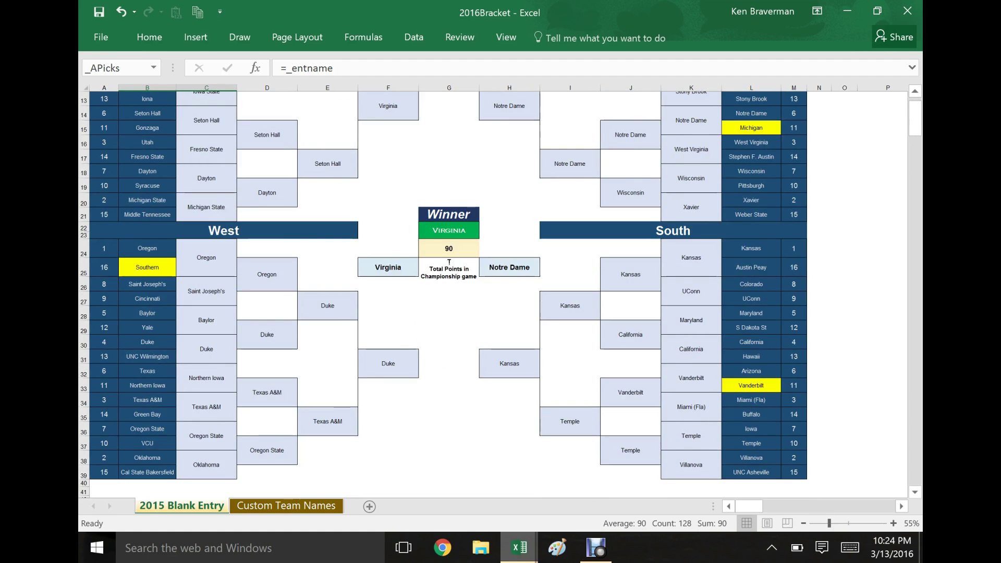
{"action": "scroll", "coordinate": [448, 292], "scroll_direction": "up", "scroll_amount": 3}
{"action": "scroll", "coordinate": [448, 292], "scroll_direction": "up", "scroll_amount": 3}
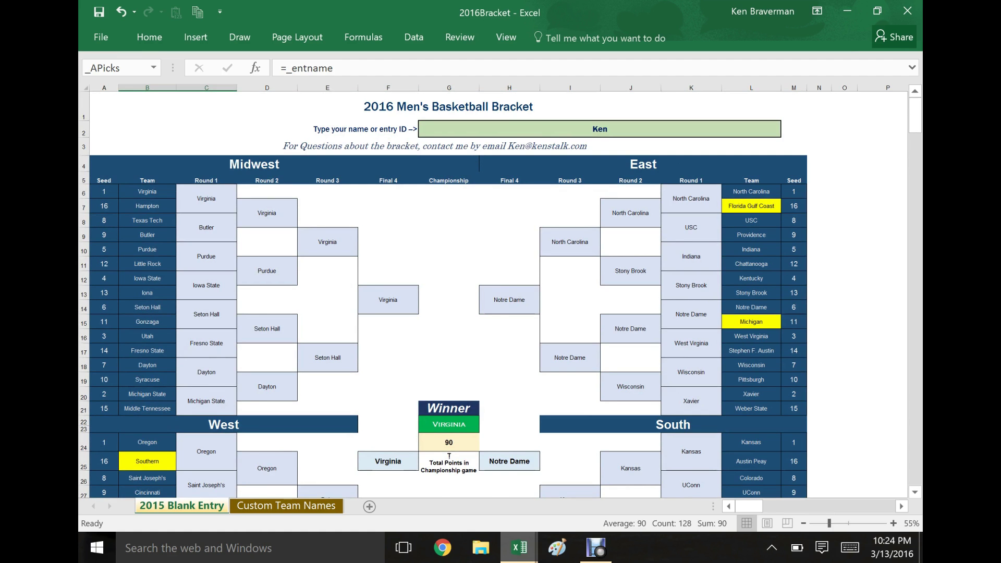
Step: Switch to the 2016Bracket (1) workbook and open its Custom Team Names sheet
{"action": "mouse_move", "coordinate": [519, 548]}
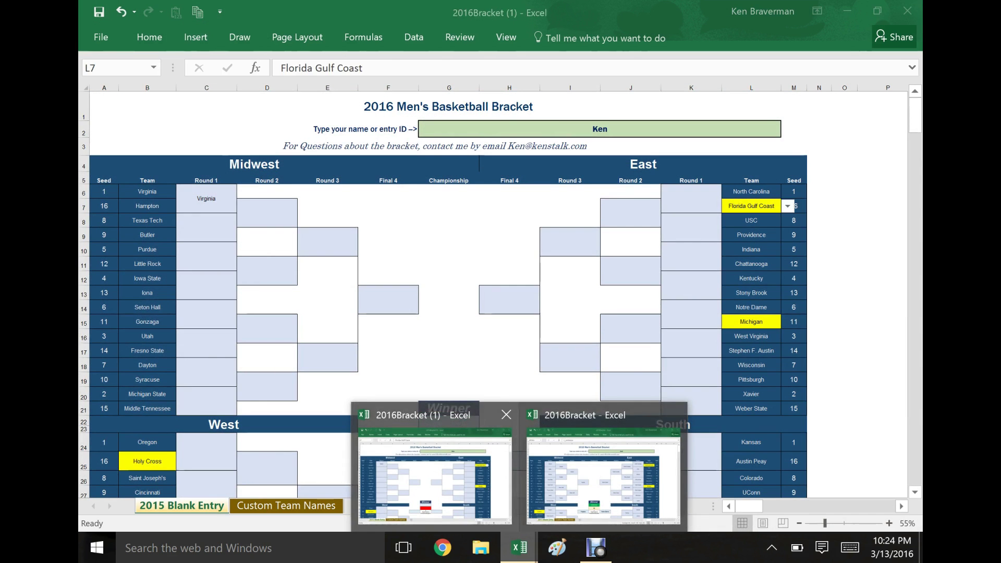
{"action": "left_click", "coordinate": [435, 469]}
{"action": "scroll", "coordinate": [448, 292], "scroll_direction": "down", "scroll_amount": 7}
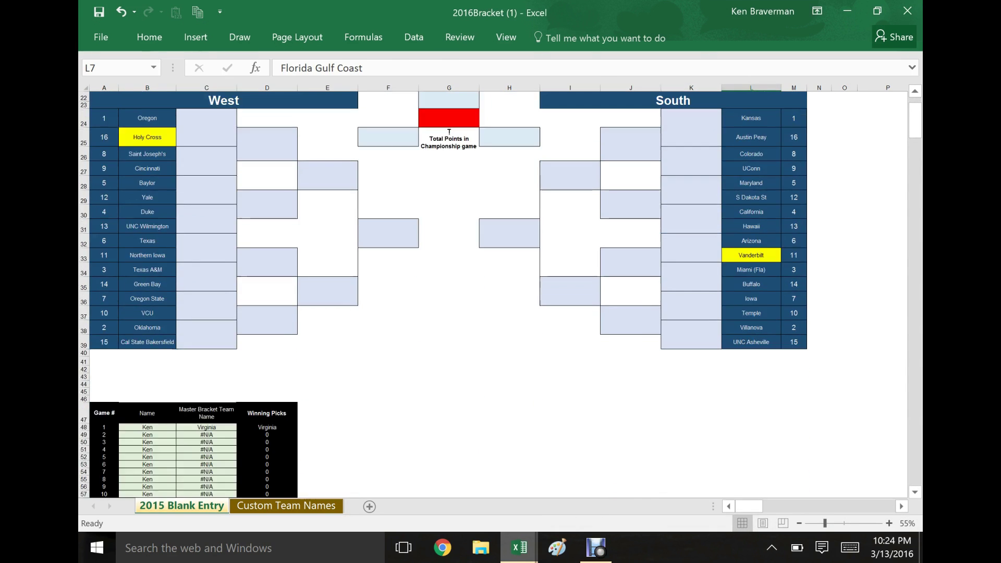
{"action": "left_click", "coordinate": [286, 505]}
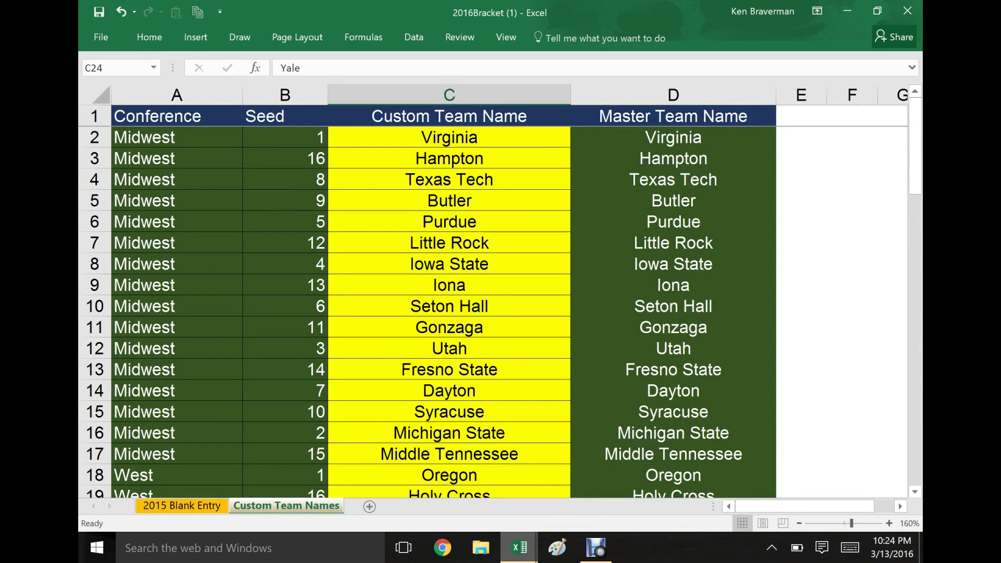
Step: Select all the team names in the Custom Team Name column and look them over
{"action": "scroll", "coordinate": [493, 292], "scroll_direction": "down", "scroll_amount": 2}
{"action": "left_click_drag", "start_coordinate": [379, 128], "coordinate": [378, 472]}
{"action": "scroll", "coordinate": [379, 471], "scroll_direction": "up", "scroll_amount": 11}
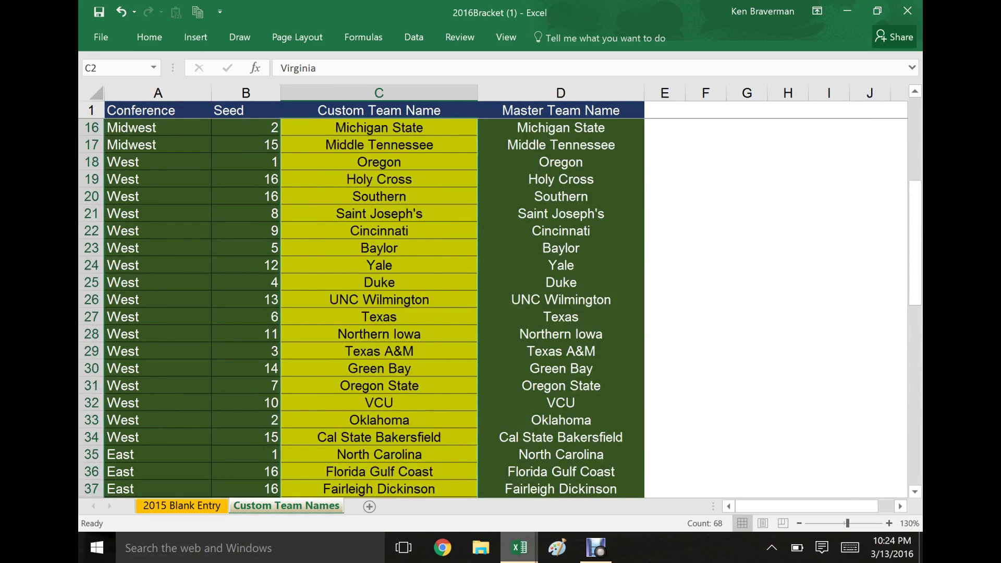
{"action": "scroll", "coordinate": [379, 308], "scroll_direction": "up", "scroll_amount": 5}
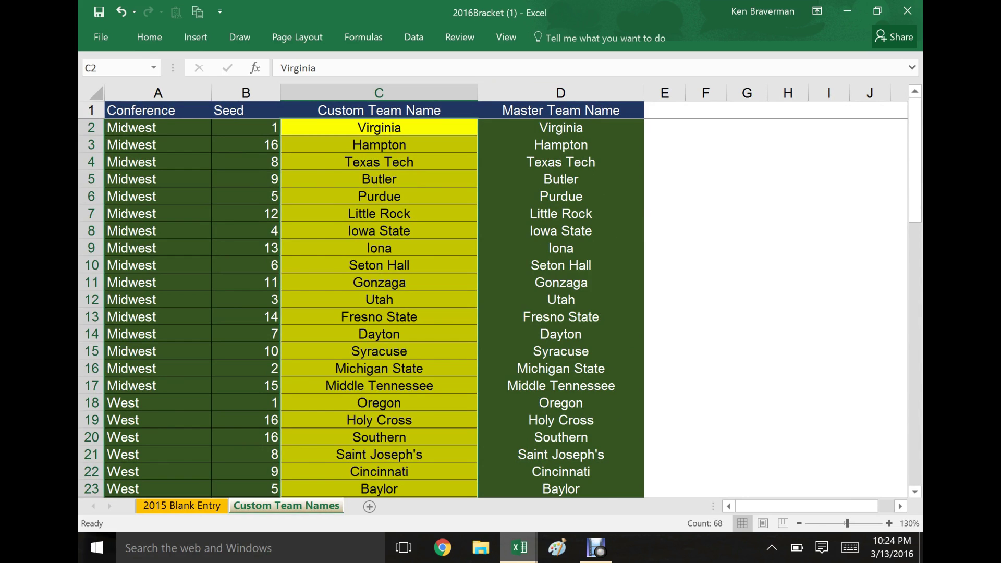
Step: Change Virginia's custom team name to "Virginia (26-4)" on the Custom Team Names sheet
{"action": "left_click", "coordinate": [379, 162]}
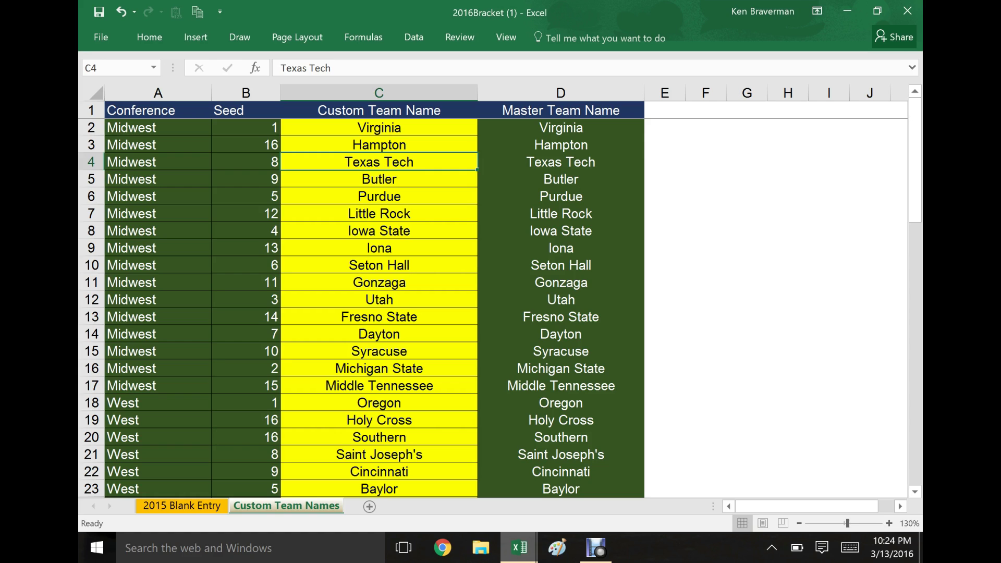
{"action": "double_click", "coordinate": [405, 127]}
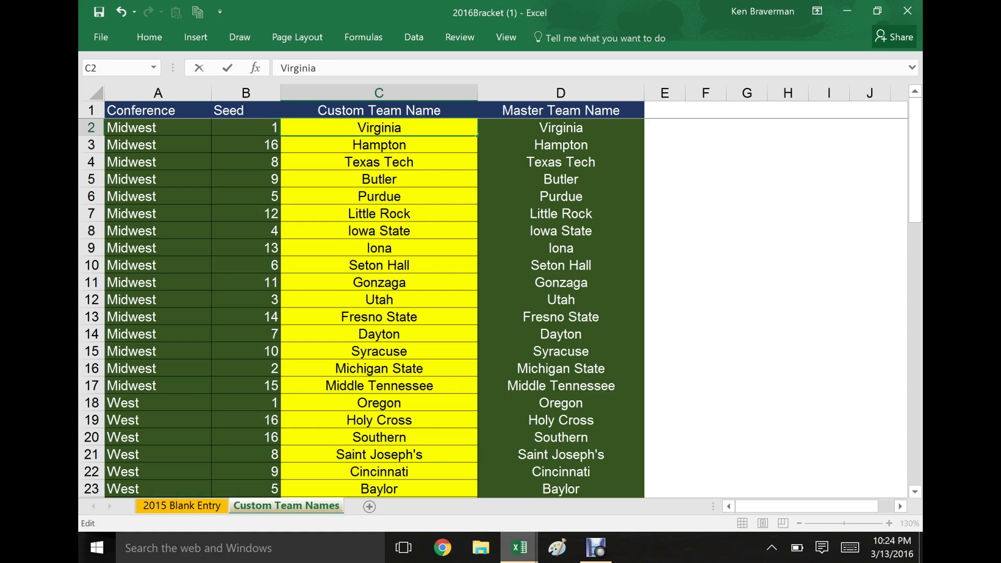
{"action": "type", "text": "(26-"}
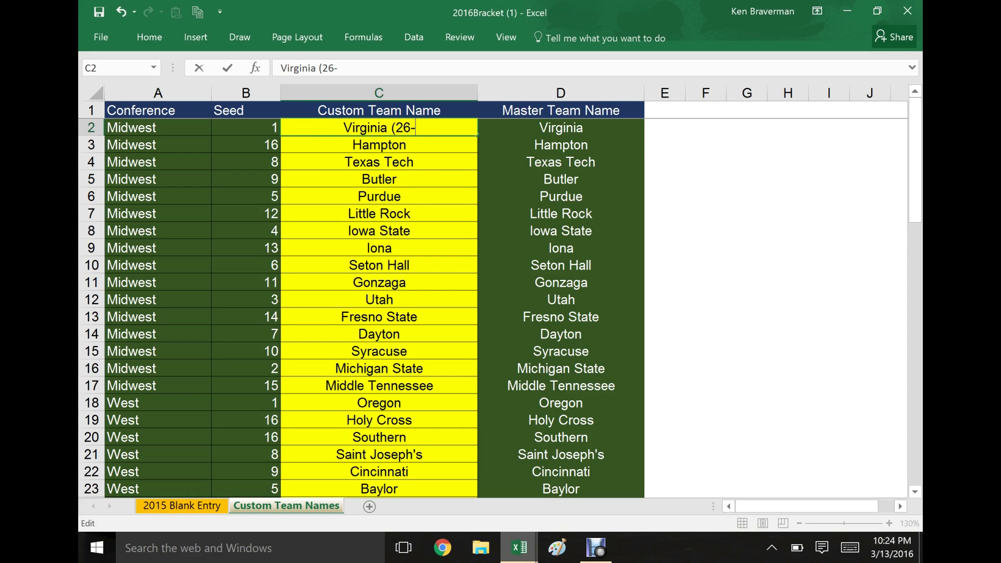
{"action": "type", "text": "4)"}
{"action": "key", "text": "Return"}
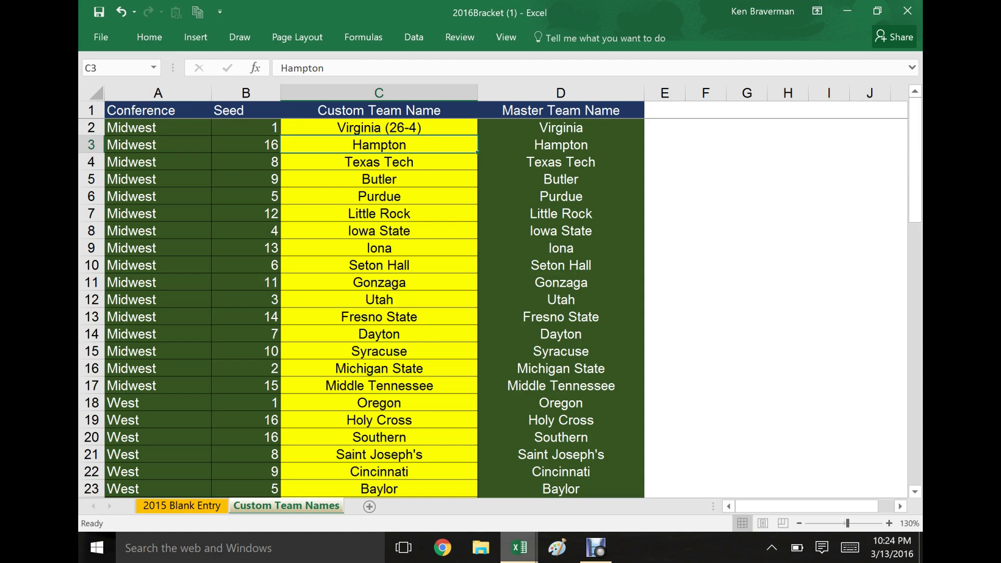
Step: On the 2015 Blank Entry sheet, choose Virginia (26-4) as the Round 1 winner of the Midwest game against Hampton
{"action": "key", "text": "ctrl+Page_Up"}
{"action": "scroll", "coordinate": [443, 292], "scroll_direction": "up", "scroll_amount": 7}
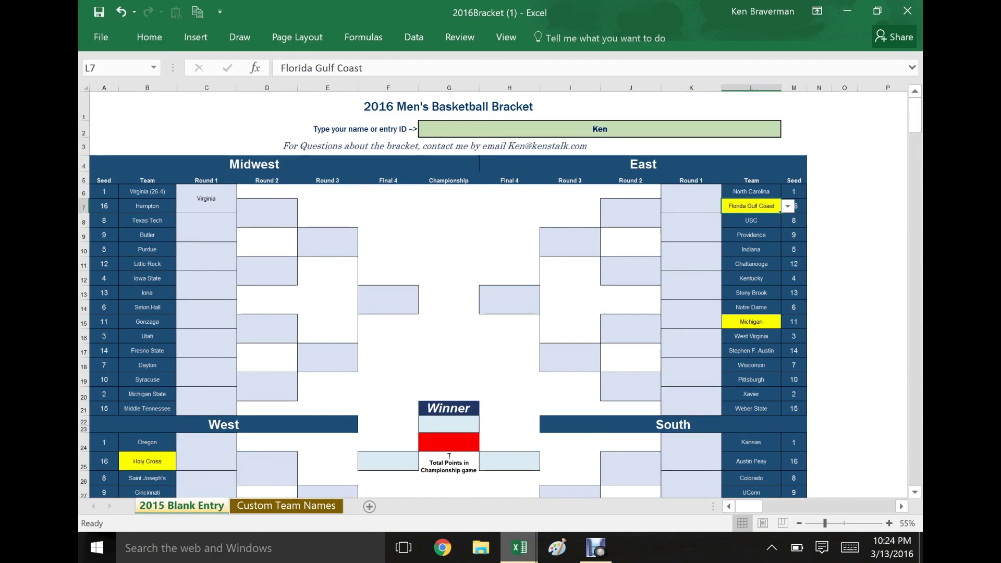
{"action": "scroll", "coordinate": [756, 270], "scroll_direction": "up", "scroll_amount": 5}
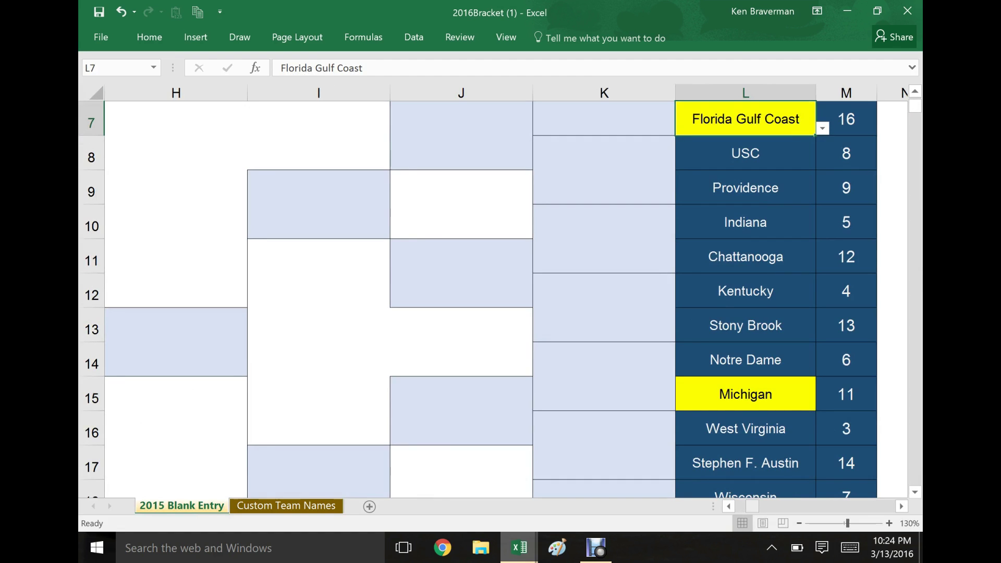
{"action": "scroll", "coordinate": [505, 297], "scroll_direction": "left", "scroll_amount": 10}
{"action": "scroll", "coordinate": [505, 297], "scroll_direction": "up", "scroll_amount": 3}
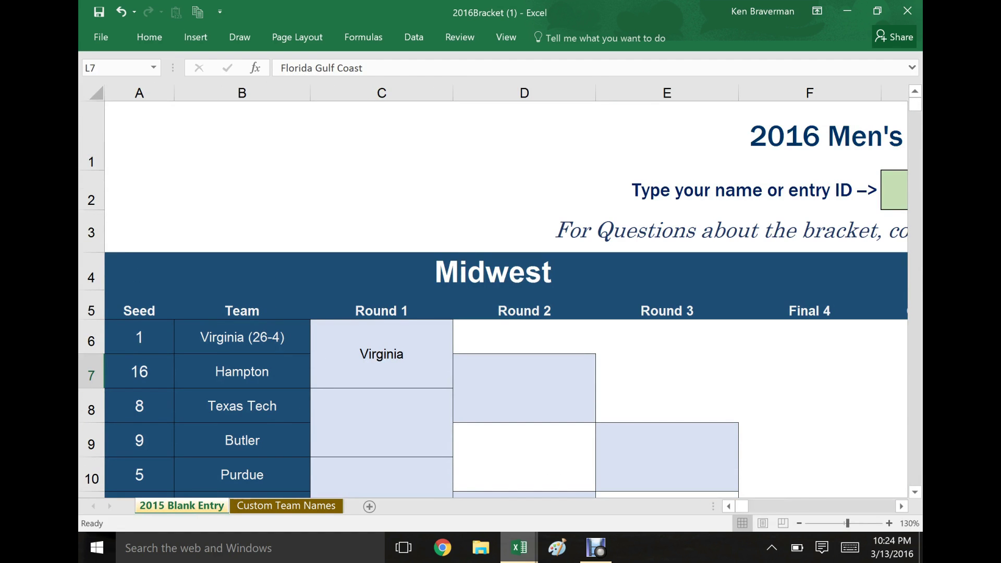
{"action": "left_click", "coordinate": [381, 354]}
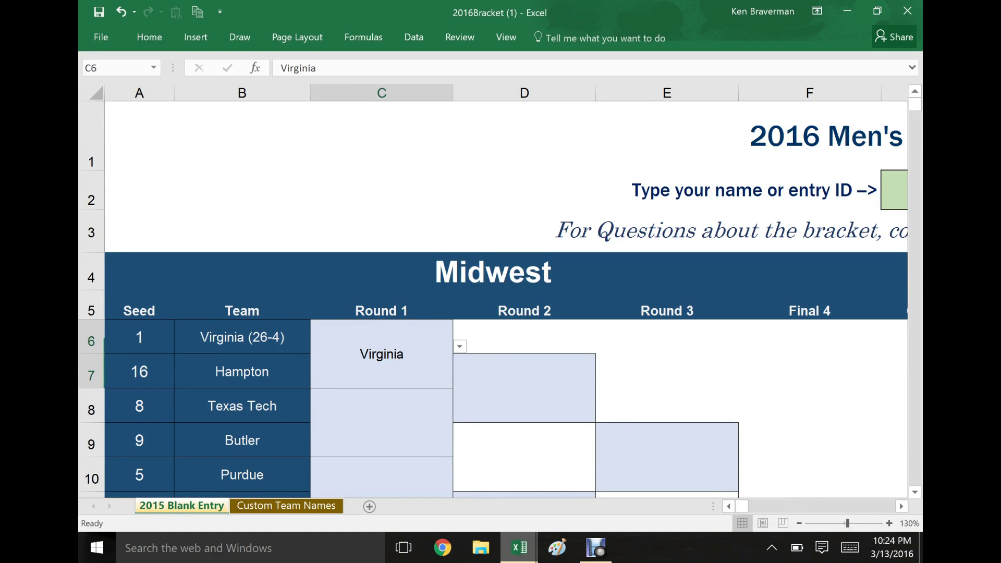
{"action": "key", "text": "alt+Down"}
{"action": "key", "text": "Down"}
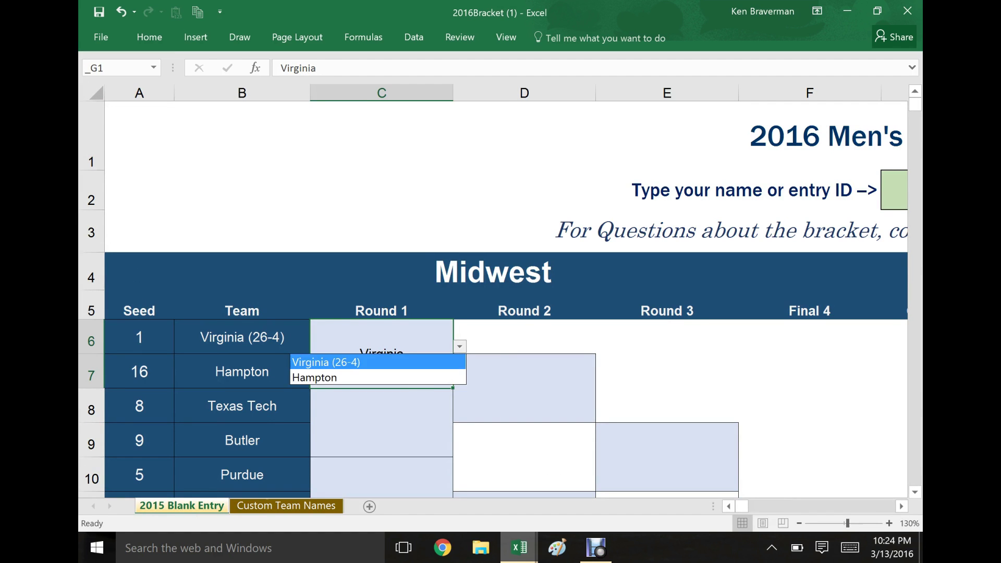
{"action": "key", "text": "Return"}
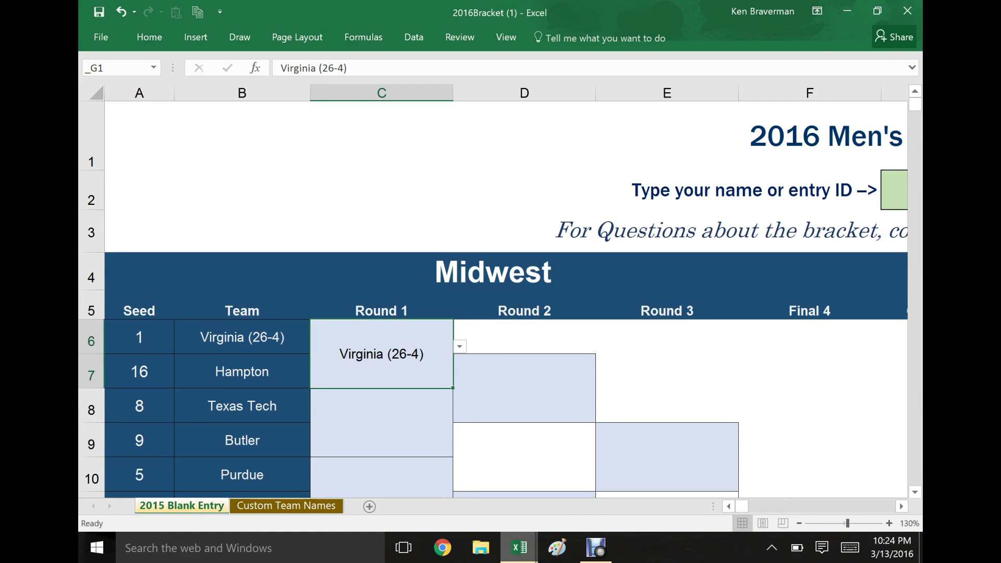
Step: Look at the Custom Team Names sheet again, return to the 2015 Blank Entry sheet and view the whole bracket
{"action": "scroll", "coordinate": [493, 291], "scroll_direction": "down", "scroll_amount": 3, "text": "ctrl"}
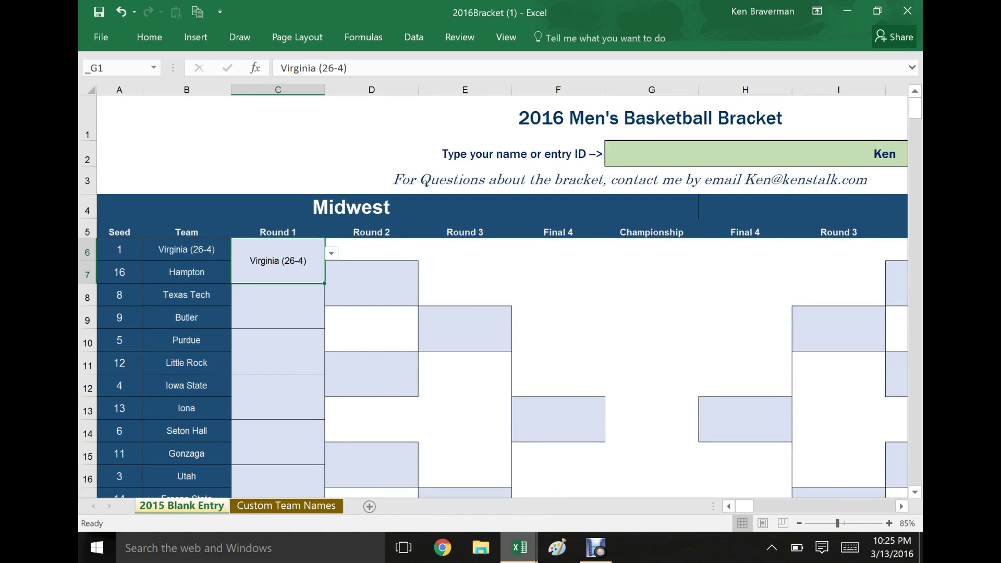
{"action": "left_click", "coordinate": [286, 506]}
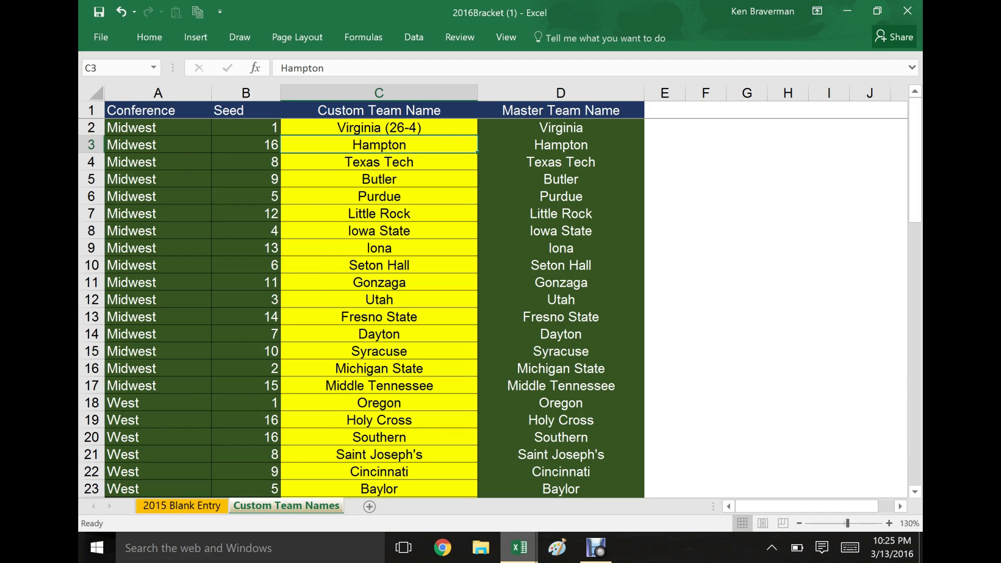
{"action": "left_click", "coordinate": [181, 505]}
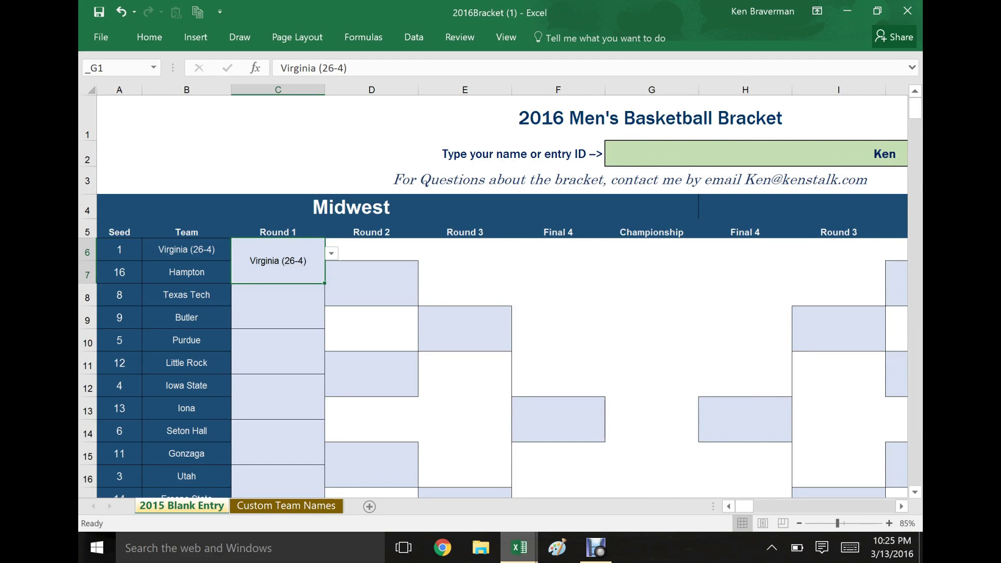
{"action": "scroll", "coordinate": [493, 291], "scroll_direction": "down", "scroll_amount": 2}
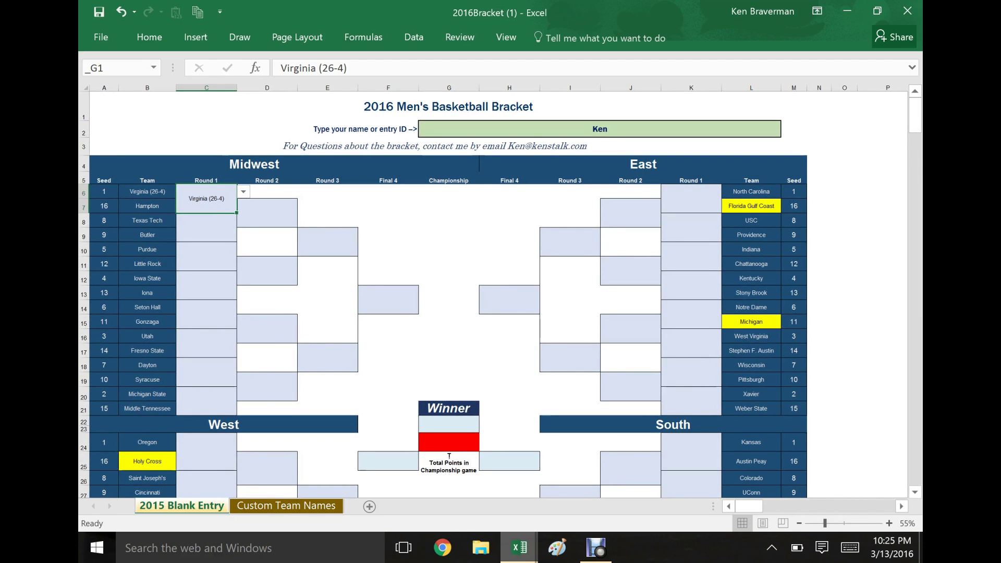
{"action": "scroll", "coordinate": [493, 292], "scroll_direction": "up", "scroll_amount": 1}
{"action": "left_click_drag", "start_coordinate": [749, 506], "coordinate": [743, 506]}
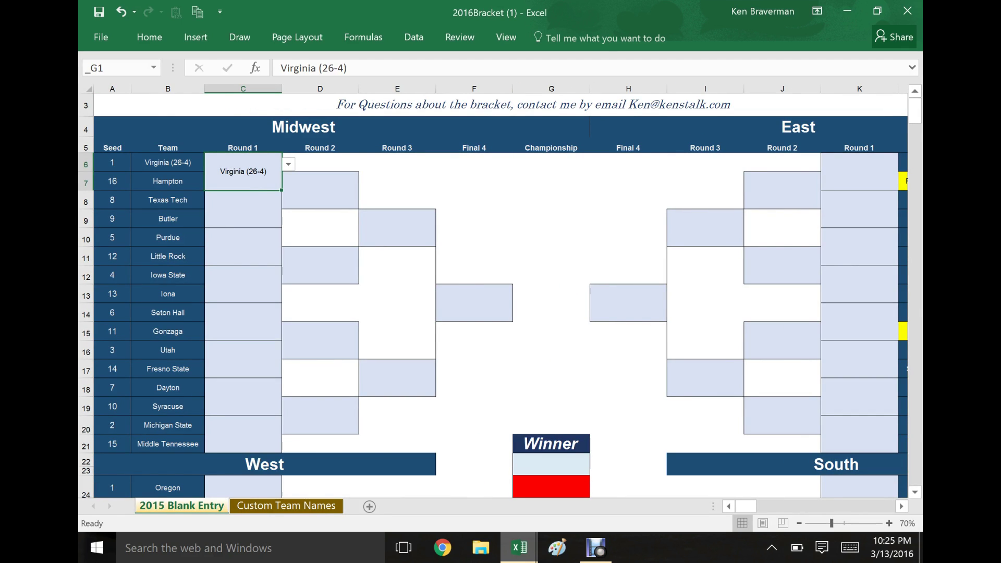
Step: Choose Texas Tech as the Round 1 winner over Butler and as the Round 2 winner over Virginia (26-4)
{"action": "left_click", "coordinate": [243, 209]}
{"action": "left_click", "coordinate": [289, 202]}
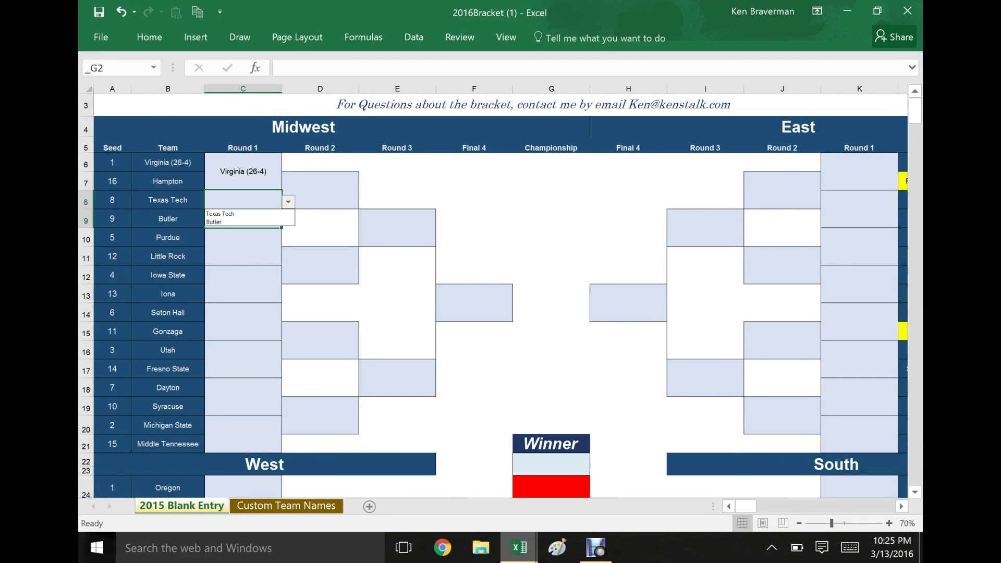
{"action": "left_click", "coordinate": [243, 212]}
{"action": "left_click", "coordinate": [320, 190]}
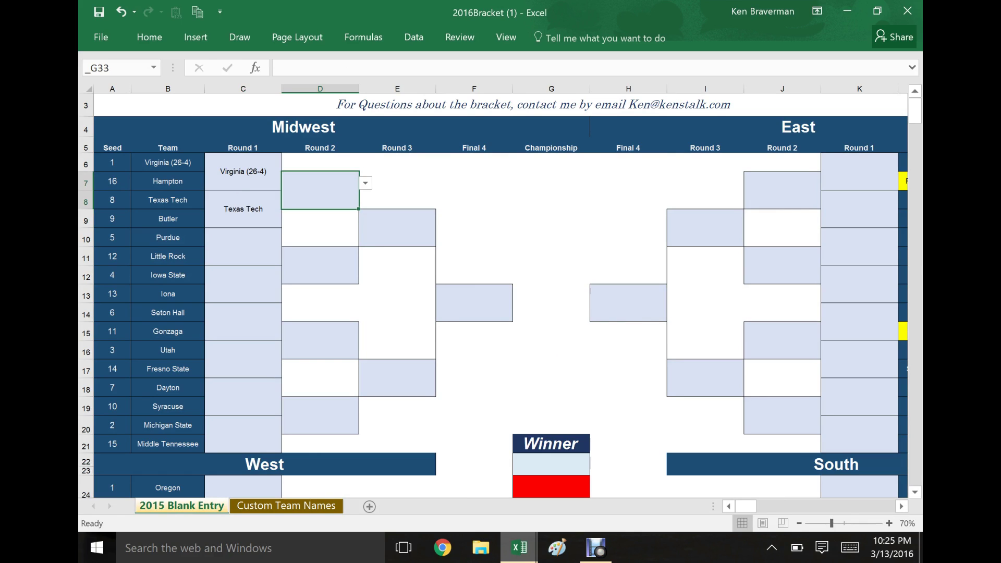
{"action": "left_click", "coordinate": [365, 183]}
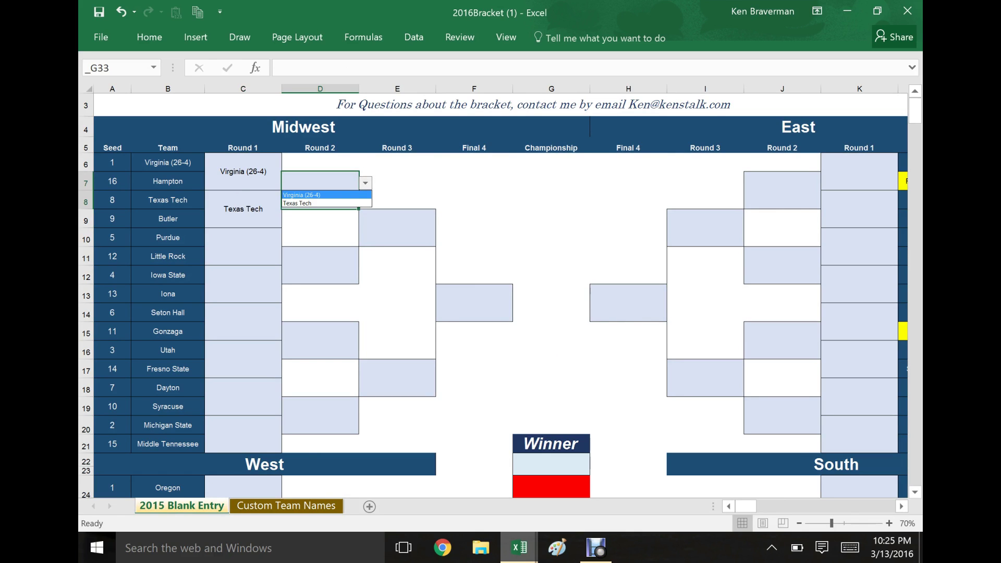
{"action": "key", "text": "Down"}
{"action": "key", "text": "Return"}
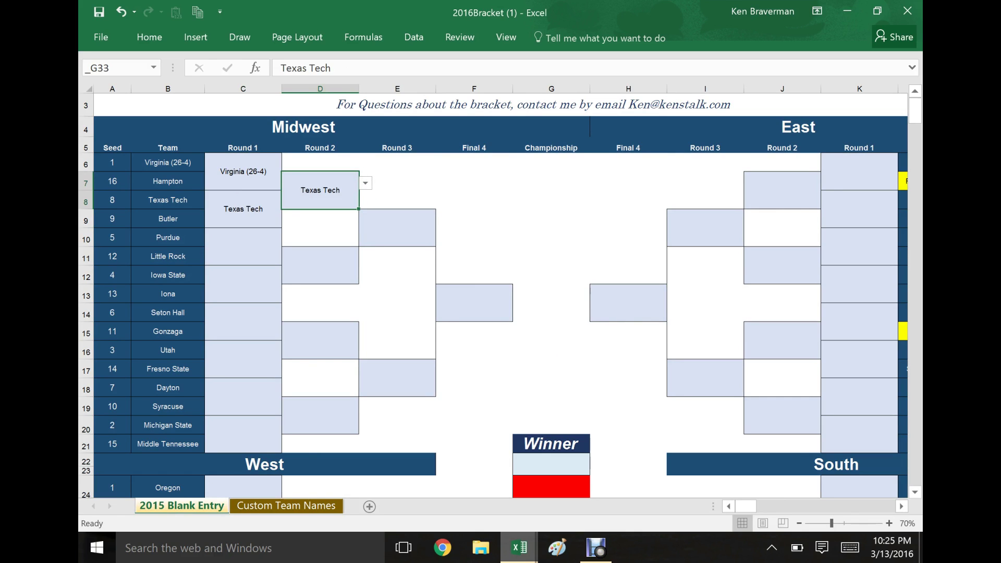
Step: Change the Round 1 winner of the Texas Tech and Butler game to Butler and compare it with the Round 2 pick
{"action": "left_click", "coordinate": [243, 209]}
{"action": "left_click", "coordinate": [288, 202]}
{"action": "left_click", "coordinate": [242, 223]}
{"action": "left_click", "coordinate": [320, 191]}
{"action": "left_click", "coordinate": [243, 209]}
{"action": "left_click", "coordinate": [320, 190]}
{"action": "left_click", "coordinate": [243, 209]}
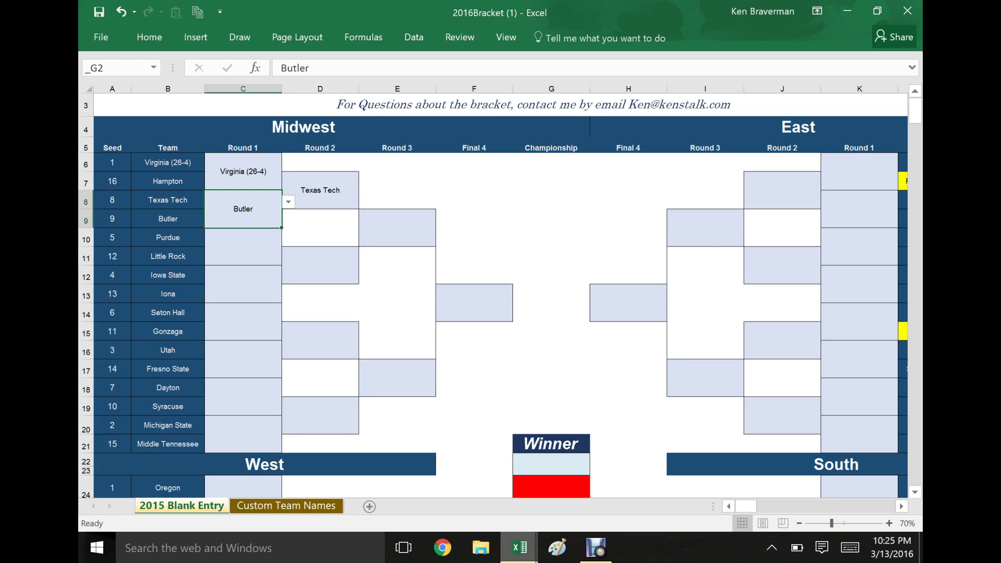
{"action": "left_click", "coordinate": [319, 190]}
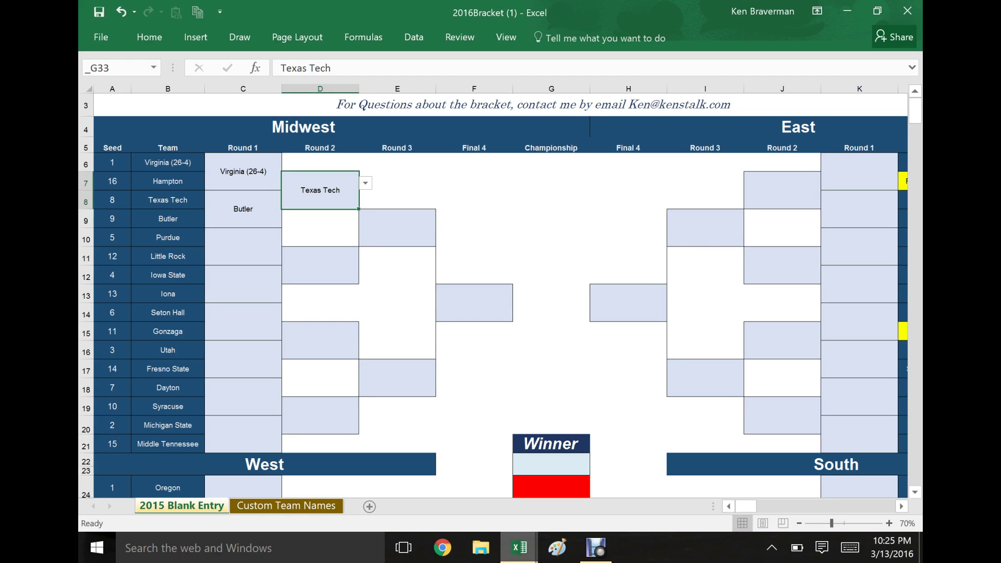
Step: Review the bracket from the Midwest and East regions down to West and South, checking the picks across rounds
{"action": "scroll", "coordinate": [493, 295], "scroll_direction": "down", "scroll_amount": 1}
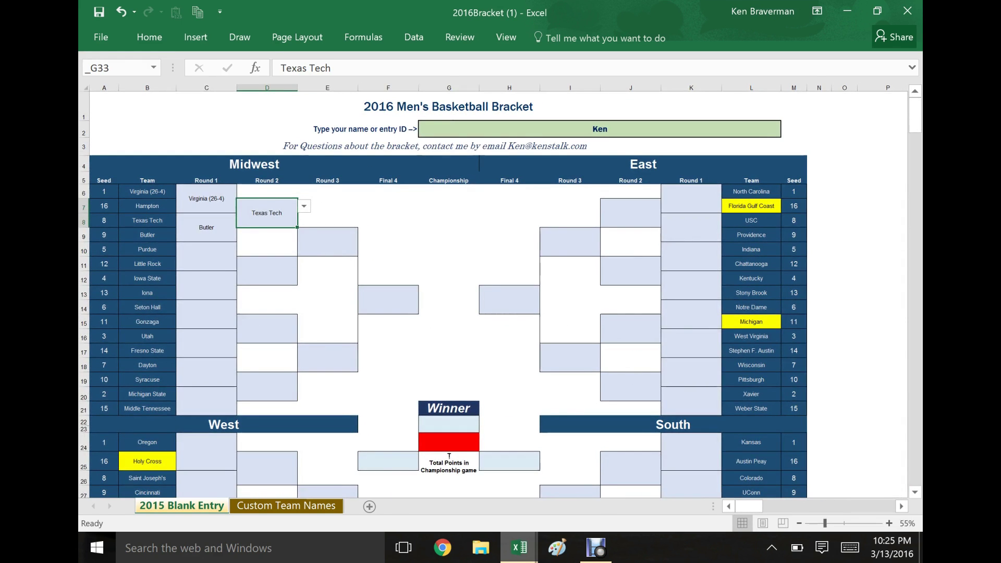
{"action": "scroll", "coordinate": [500, 292], "scroll_direction": "up", "scroll_amount": 1}
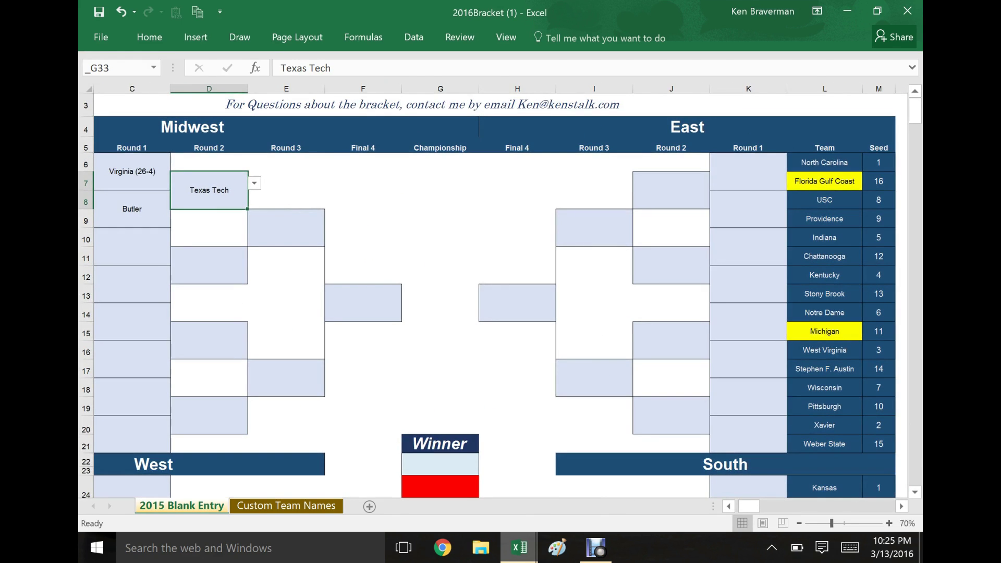
{"action": "left_click_drag", "start_coordinate": [749, 506], "coordinate": [742, 506]}
{"action": "scroll", "coordinate": [500, 295], "scroll_direction": "up", "scroll_amount": 1}
{"action": "scroll", "coordinate": [495, 292], "scroll_direction": "down", "scroll_amount": 4}
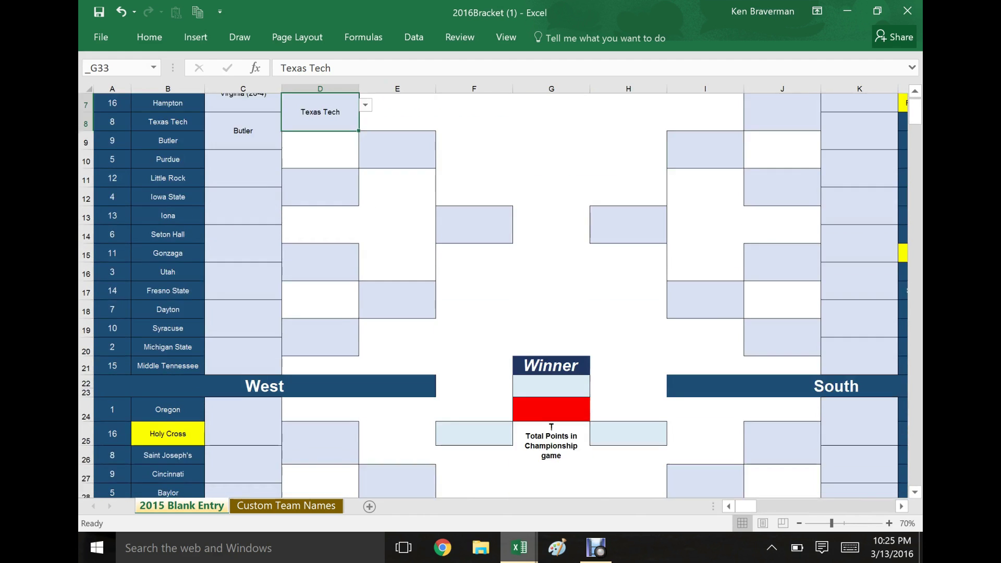
{"action": "scroll", "coordinate": [495, 292], "scroll_direction": "down", "scroll_amount": 1}
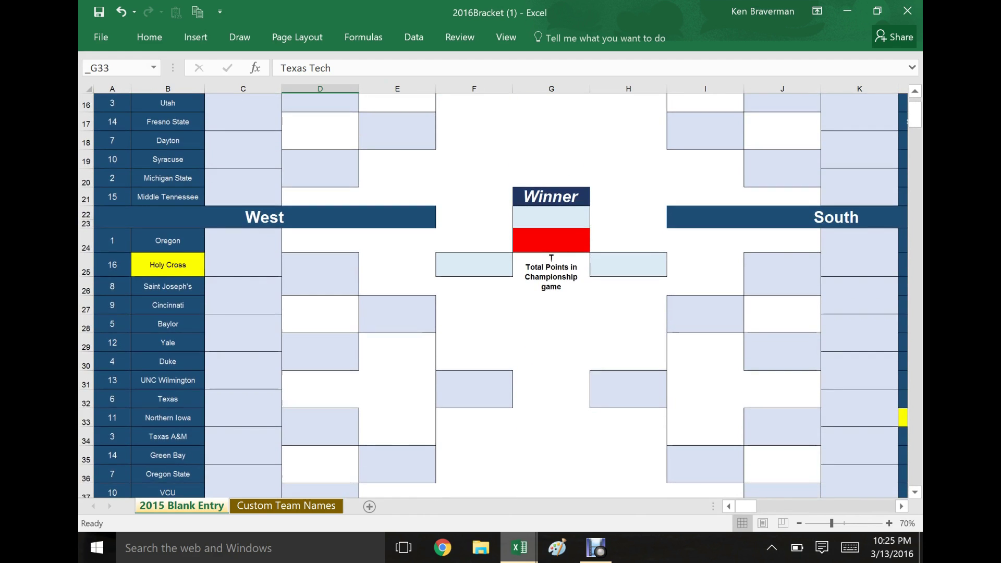
{"action": "scroll", "coordinate": [495, 292], "scroll_direction": "up", "scroll_amount": 2}
{"action": "scroll", "coordinate": [551, 352], "scroll_direction": "up", "scroll_amount": 4}
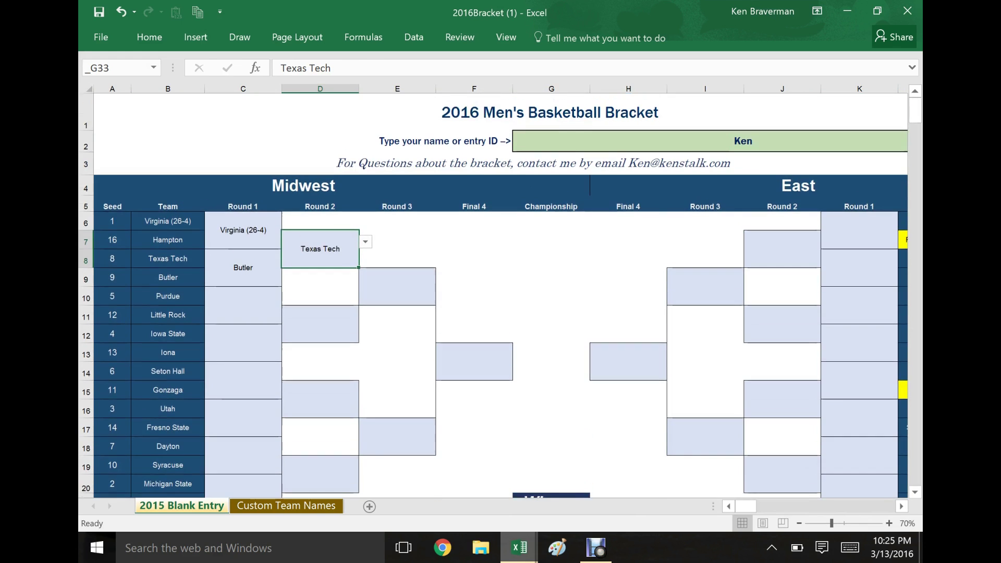